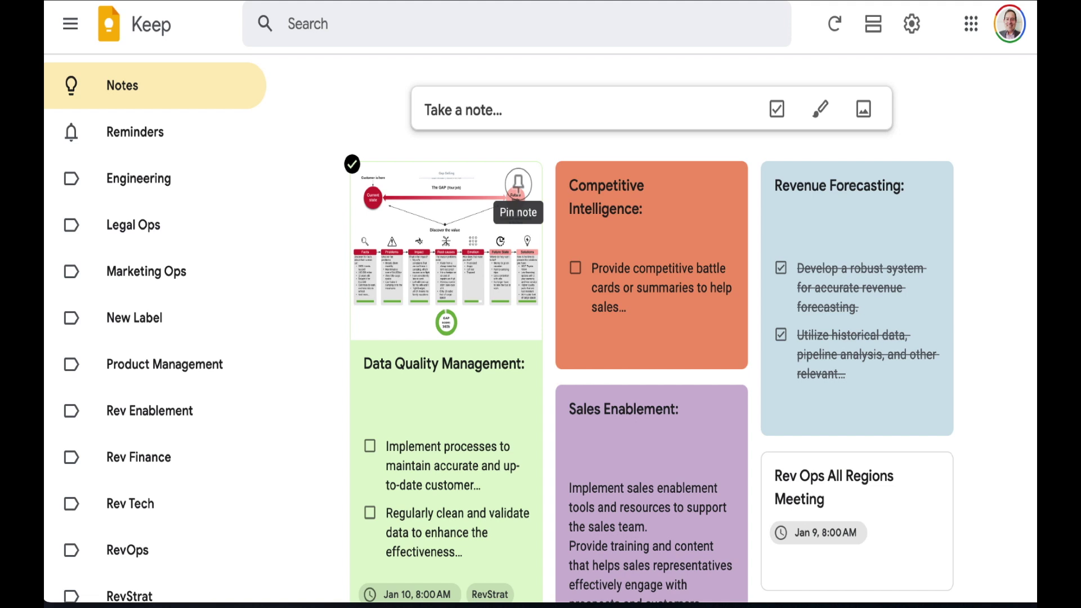
{"action": "left_click", "coordinate": [971, 26]}
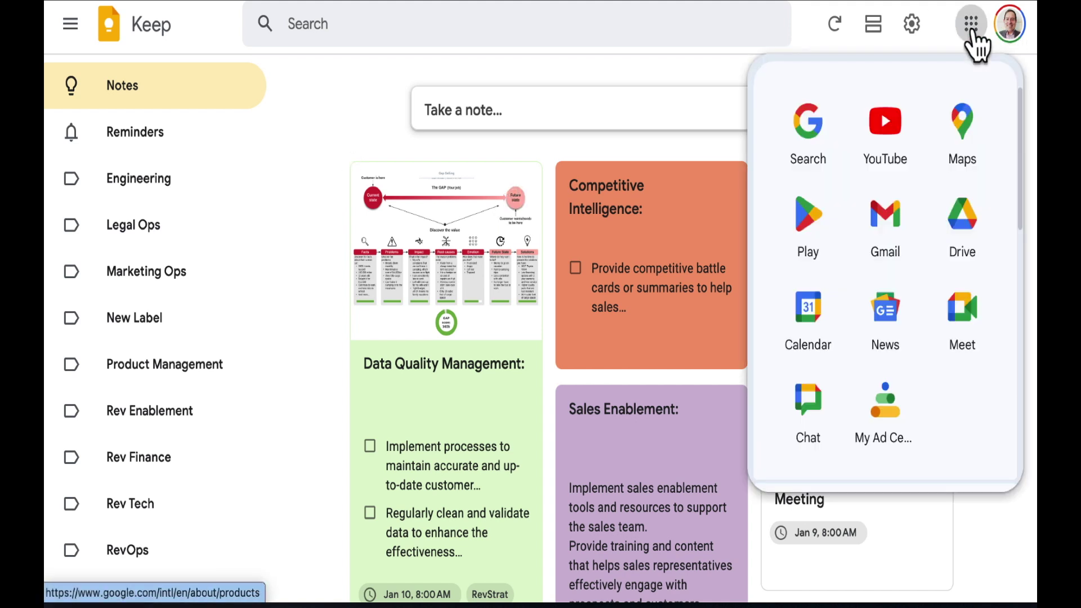
{"action": "scroll", "coordinate": [926, 205], "scroll_direction": "down", "scroll_amount": 10}
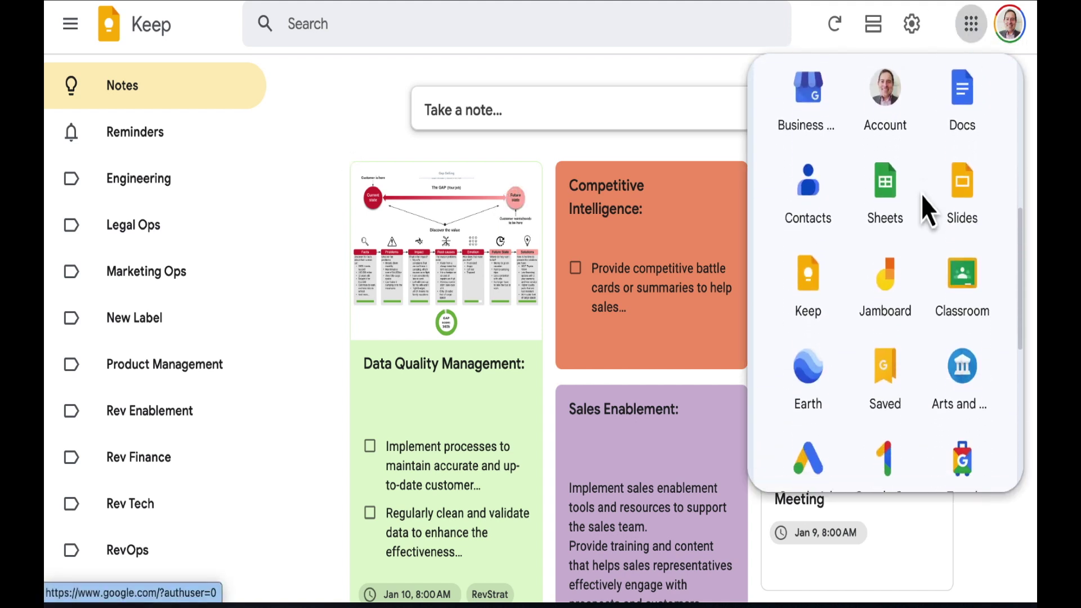
{"action": "left_click", "coordinate": [811, 311]}
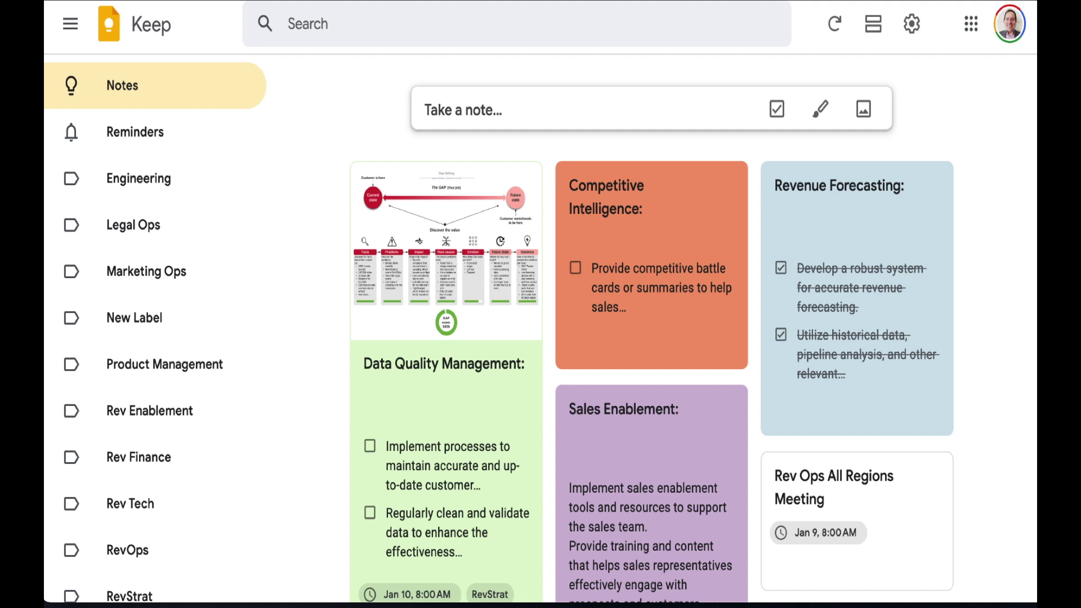
{"action": "scroll", "coordinate": [680, 202], "scroll_direction": "down", "scroll_amount": 6}
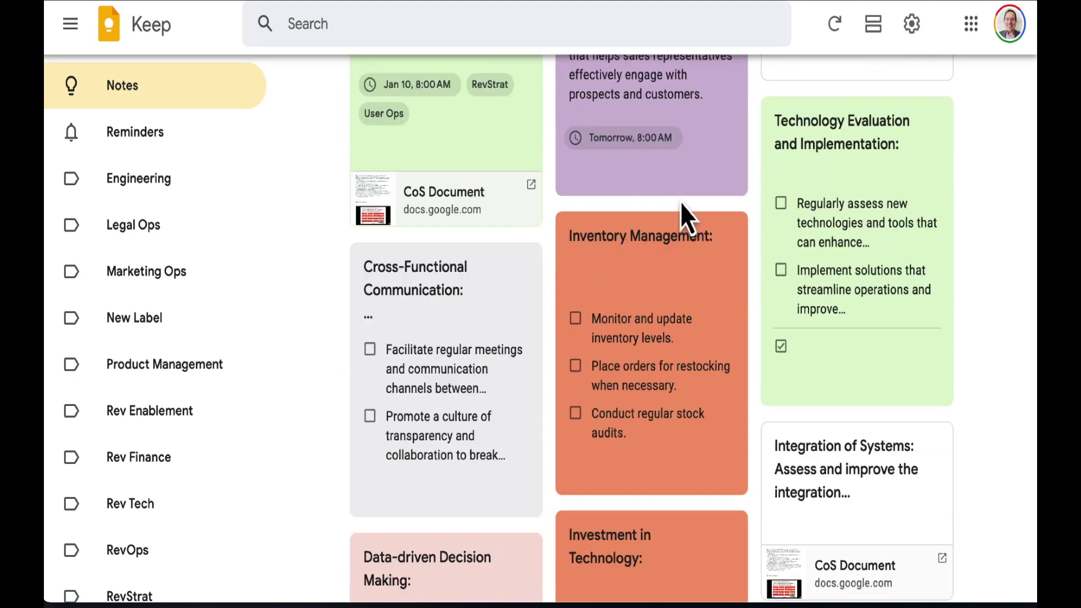
{"action": "scroll", "coordinate": [680, 201], "scroll_direction": "down", "scroll_amount": 13}
{"action": "scroll", "coordinate": [680, 201], "scroll_direction": "up", "scroll_amount": 18}
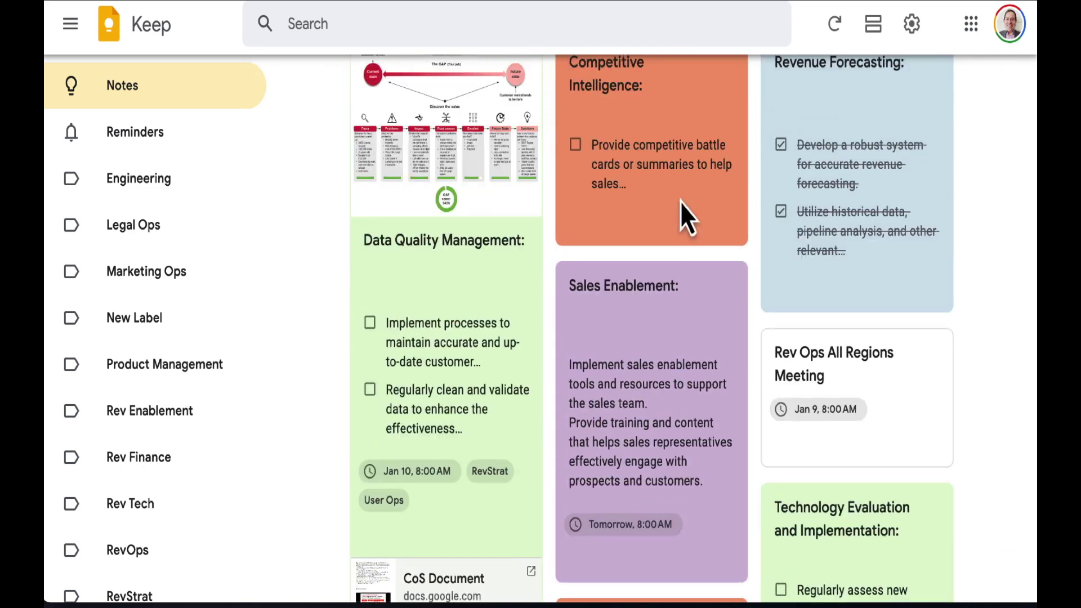
{"action": "scroll", "coordinate": [680, 201], "scroll_direction": "up", "scroll_amount": 3}
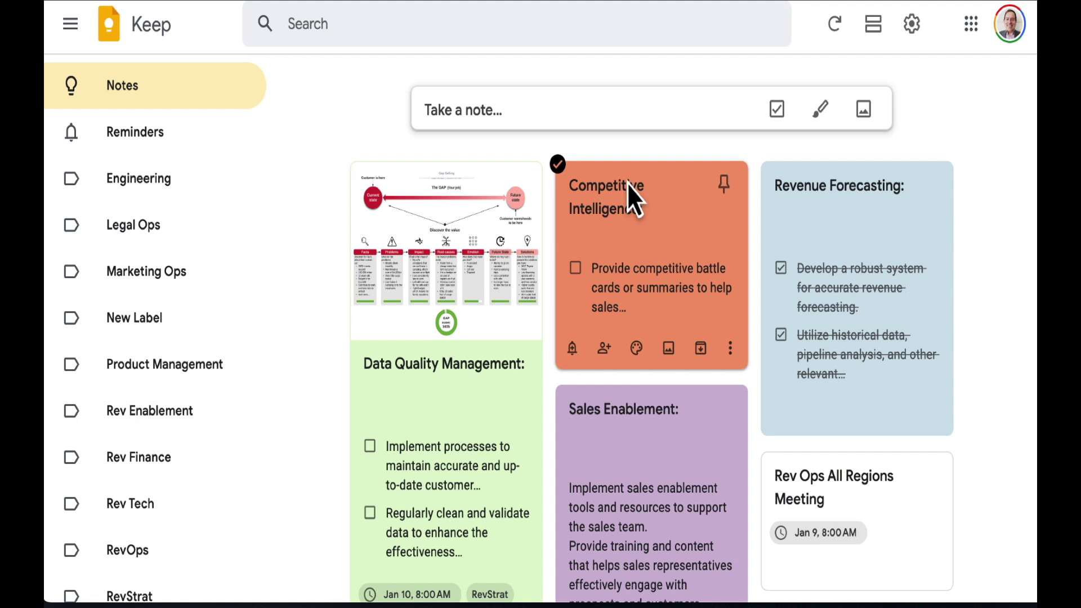
Toggle the side navigation width back and forth, leaving it expanded with label names.
{"action": "left_click", "coordinate": [71, 23]}
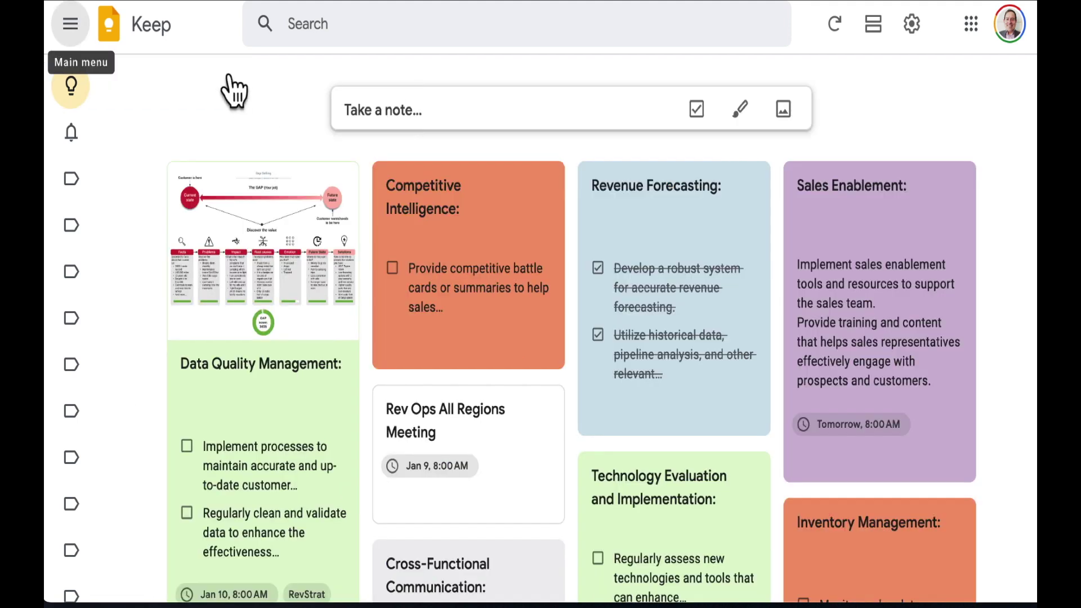
{"action": "left_click", "coordinate": [87, 33]}
{"action": "left_click", "coordinate": [87, 34]}
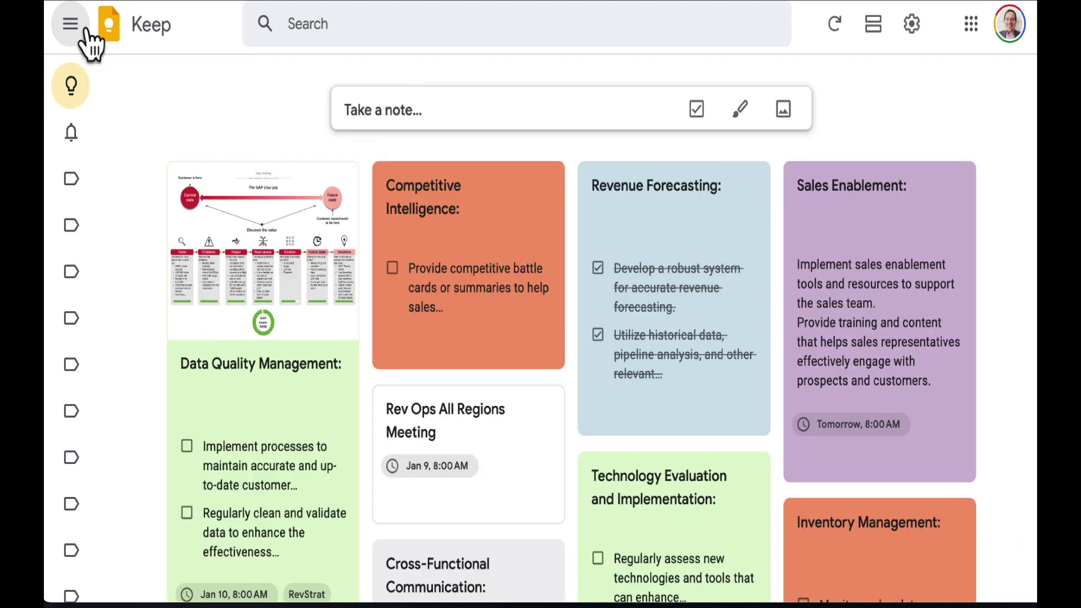
{"action": "left_click", "coordinate": [87, 33]}
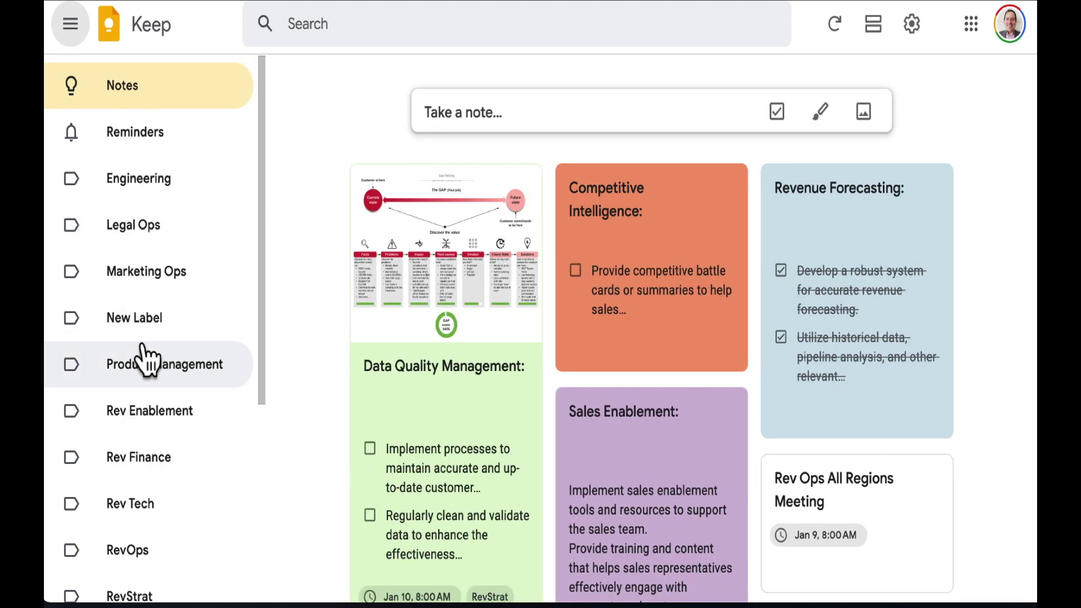
Collapse the sidebar to icons and show only notes with reminders.
{"action": "scroll", "coordinate": [145, 362], "scroll_direction": "down", "scroll_amount": 4}
{"action": "scroll", "coordinate": [144, 362], "scroll_direction": "up", "scroll_amount": 4}
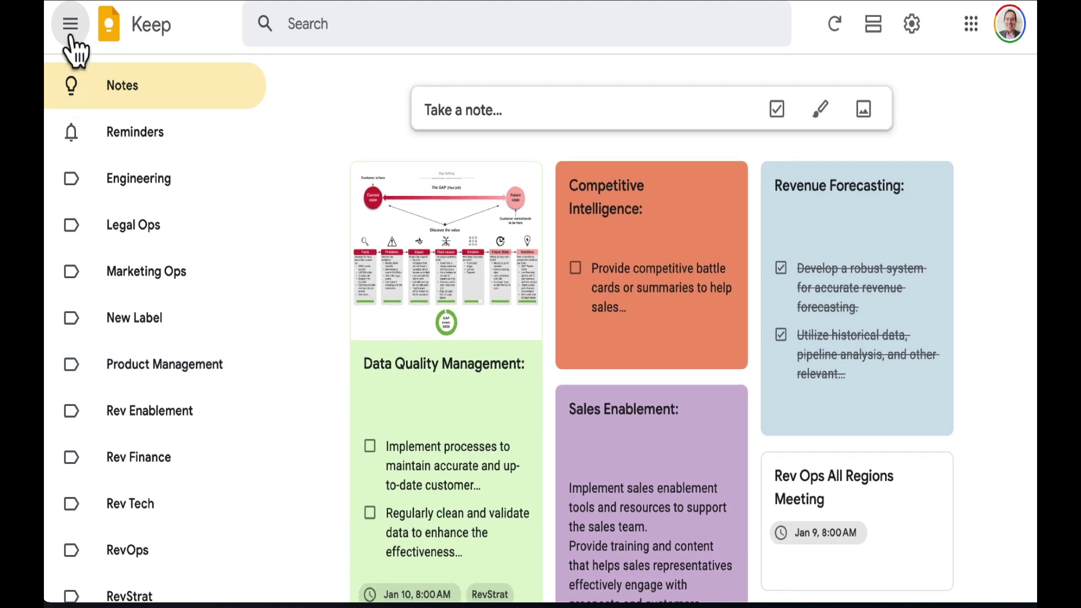
{"action": "left_click", "coordinate": [71, 36]}
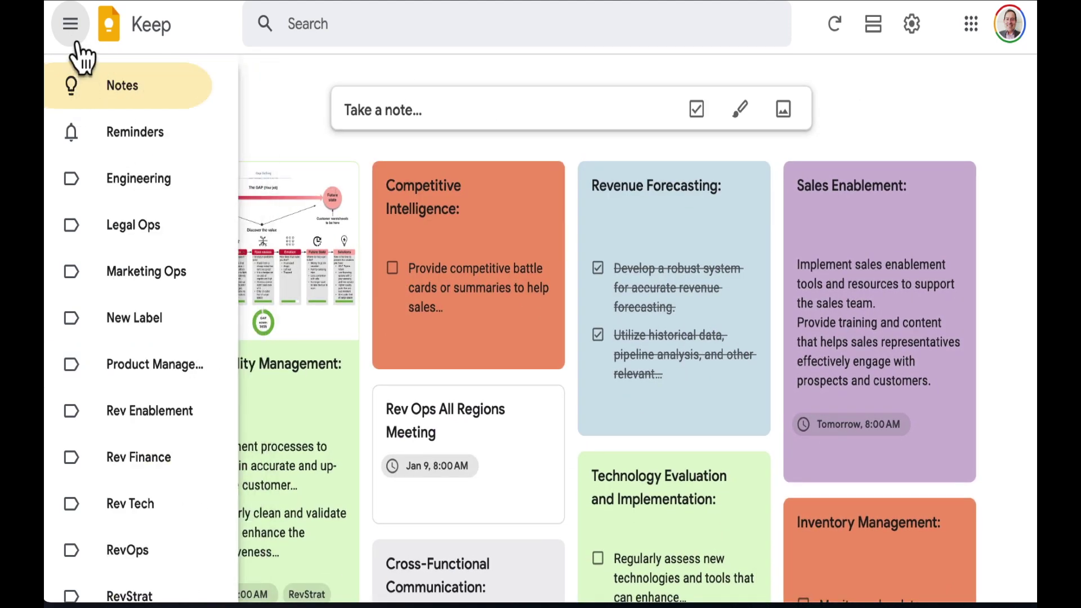
{"action": "mouse_move", "coordinate": [75, 89]}
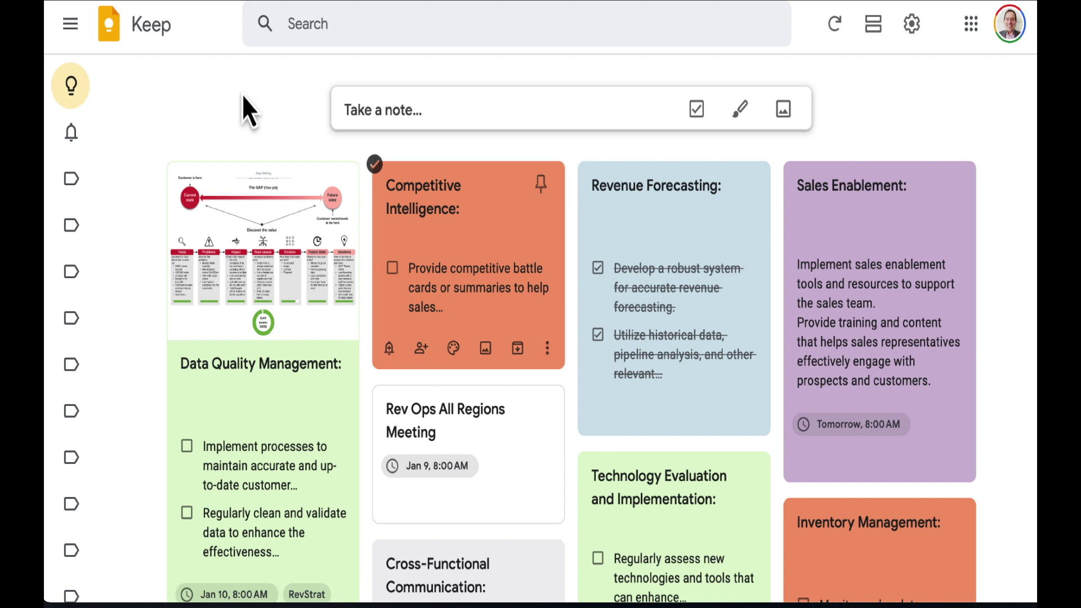
{"action": "left_click", "coordinate": [90, 141]}
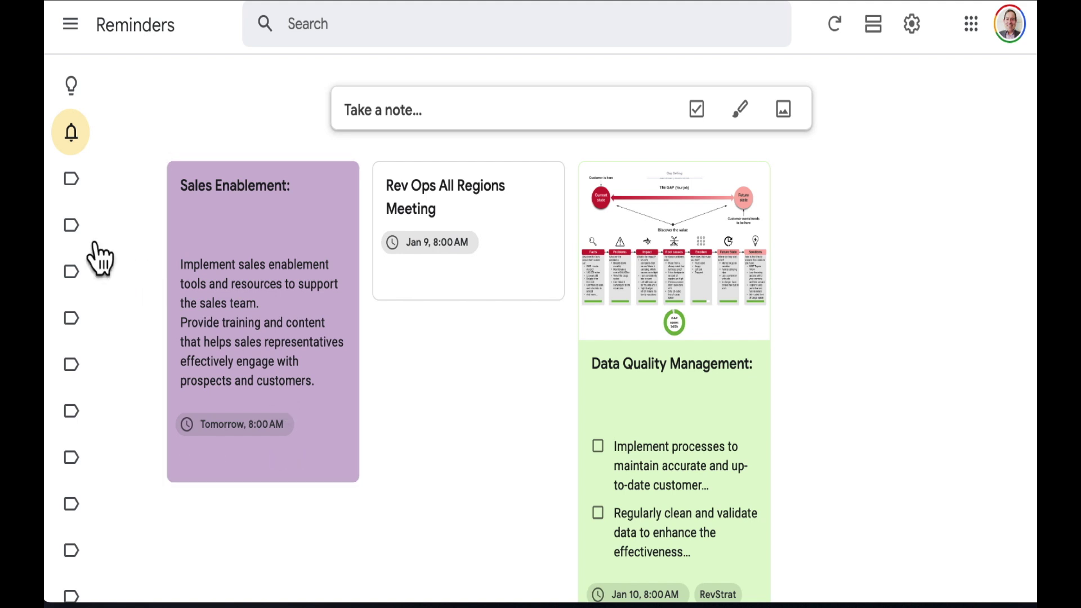
Browse the Product Management, RevStrat and Sales Operations labels in the sidebar.
{"action": "mouse_move", "coordinate": [79, 204]}
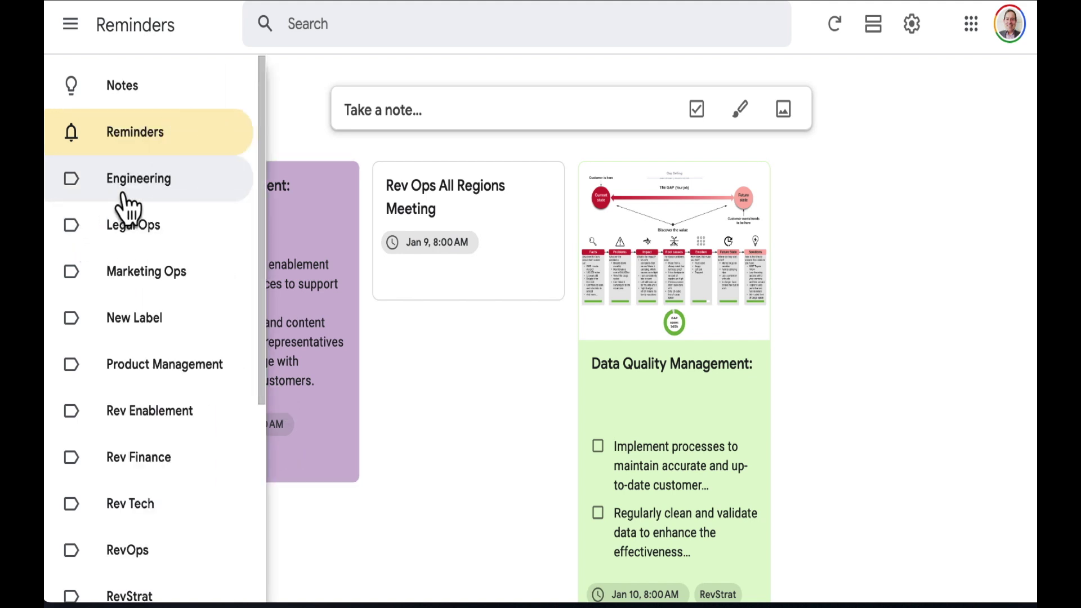
{"action": "scroll", "coordinate": [125, 207], "scroll_direction": "down", "scroll_amount": 7}
{"action": "scroll", "coordinate": [125, 207], "scroll_direction": "up", "scroll_amount": 7}
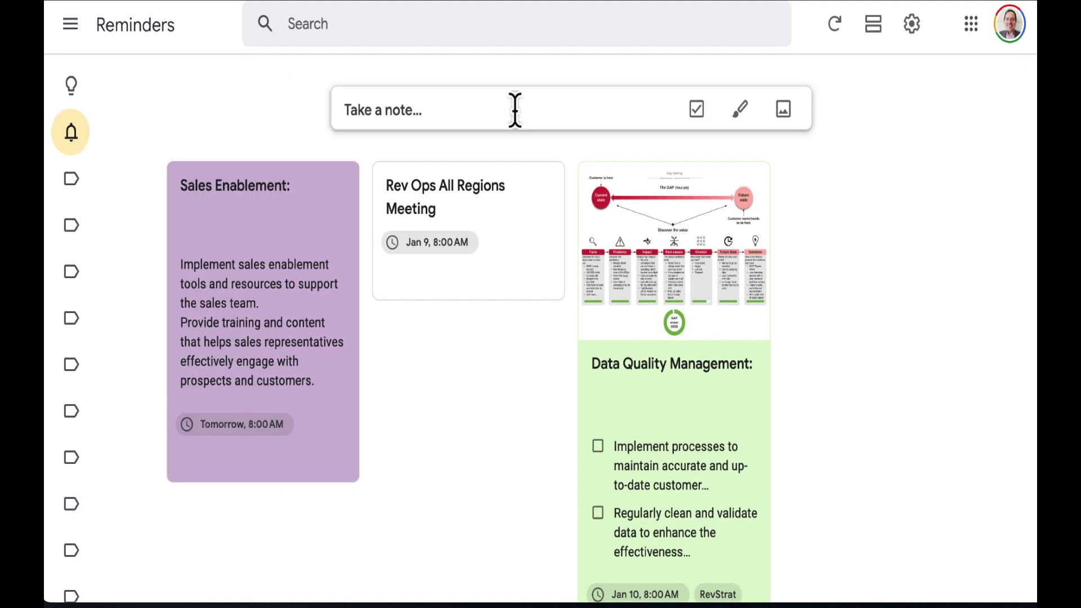
{"action": "mouse_move", "coordinate": [84, 263]}
{"action": "scroll", "coordinate": [86, 258], "scroll_direction": "down", "scroll_amount": 2}
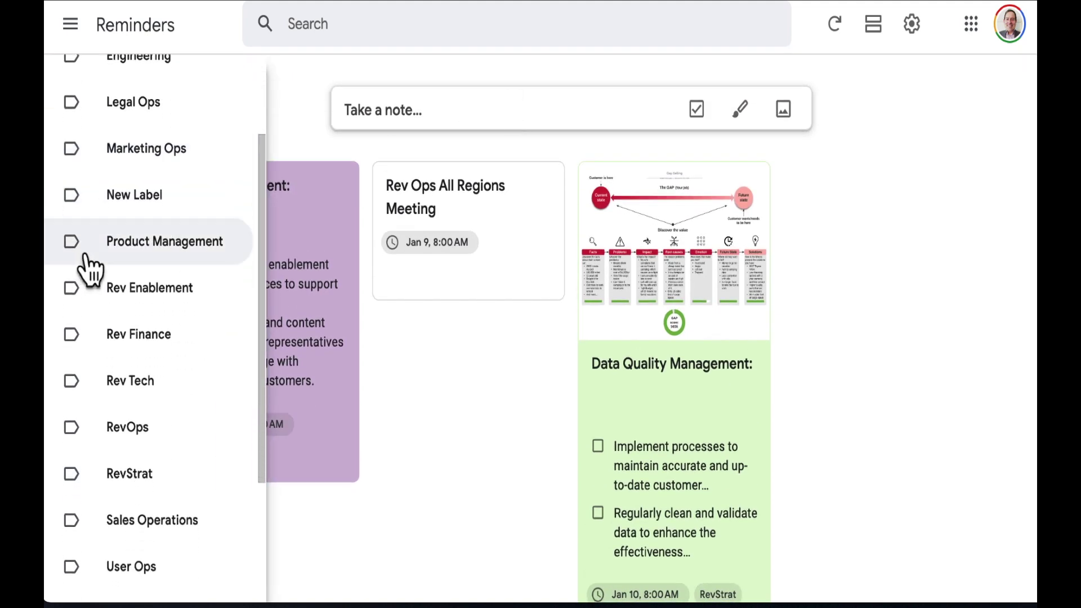
{"action": "left_click", "coordinate": [131, 254]}
{"action": "left_click", "coordinate": [166, 492]}
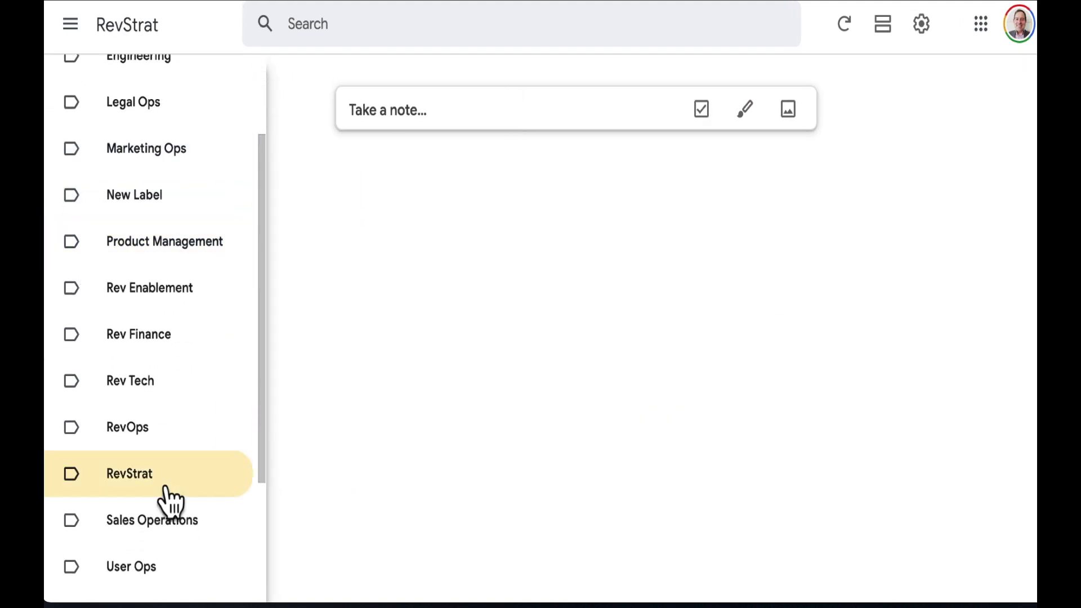
{"action": "left_click", "coordinate": [169, 515]}
Return to the full Notes list, then view the Archive.
{"action": "scroll", "coordinate": [175, 328], "scroll_direction": "up", "scroll_amount": 2}
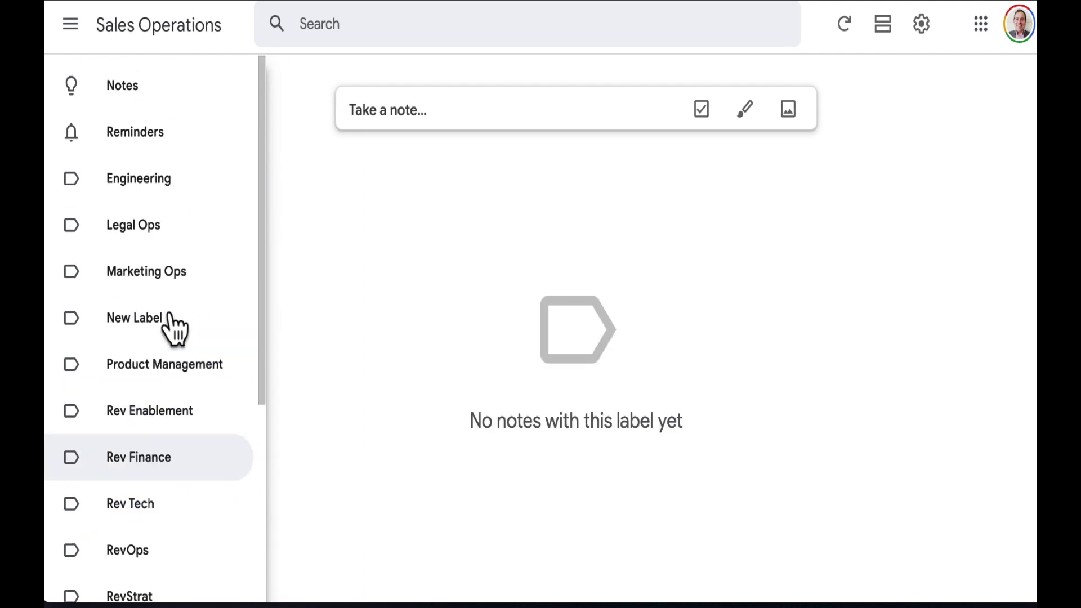
{"action": "left_click", "coordinate": [174, 102]}
{"action": "scroll", "coordinate": [168, 416], "scroll_direction": "down", "scroll_amount": 5}
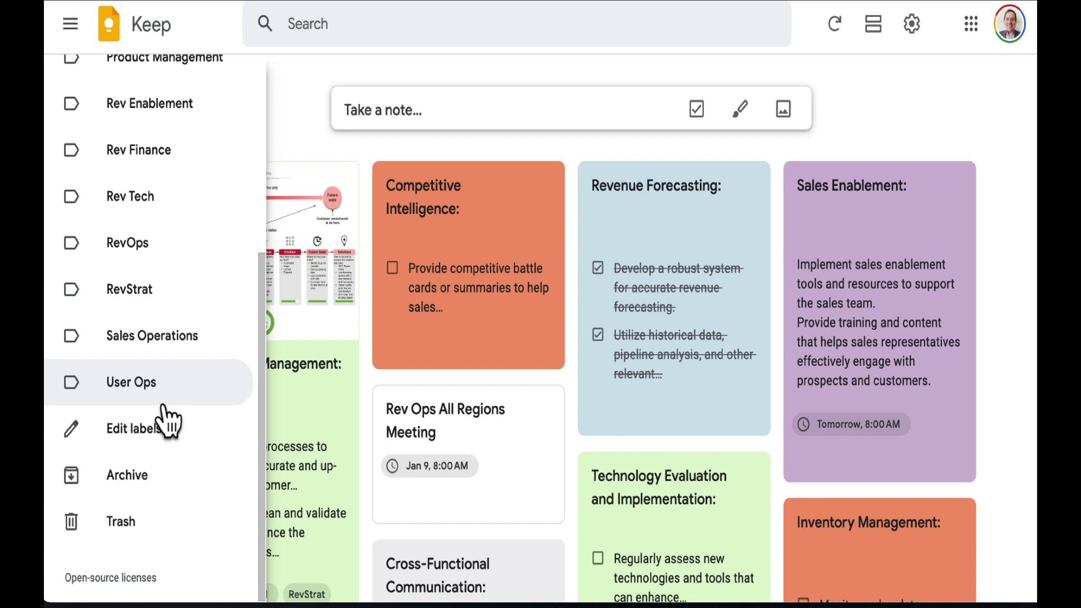
{"action": "left_click", "coordinate": [158, 481]}
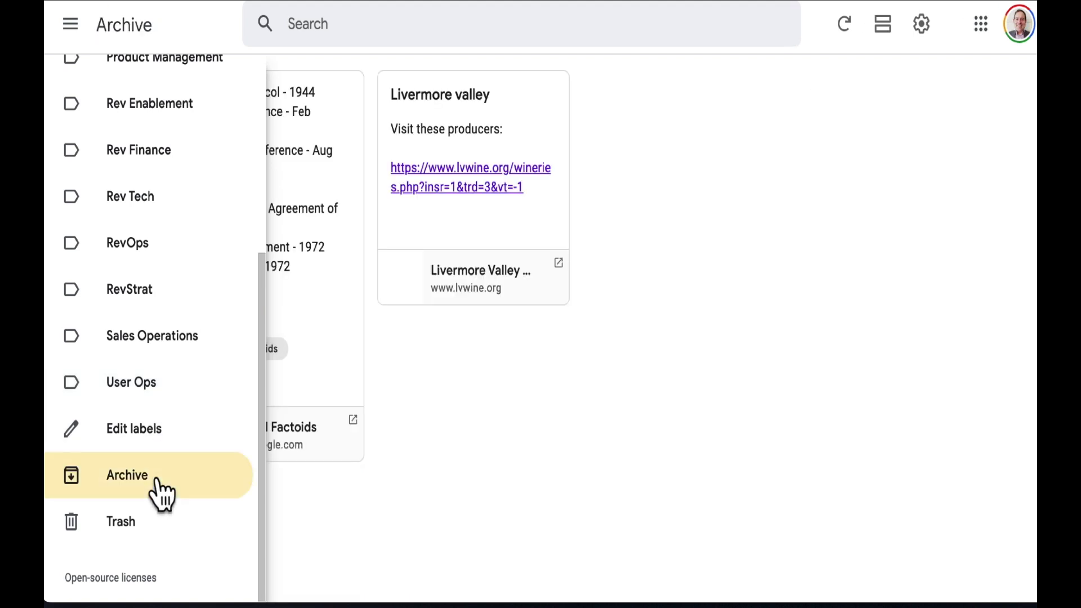
In Edit labels, rename 'New Label' to 'Sales Engineering'.
{"action": "left_click", "coordinate": [172, 437]}
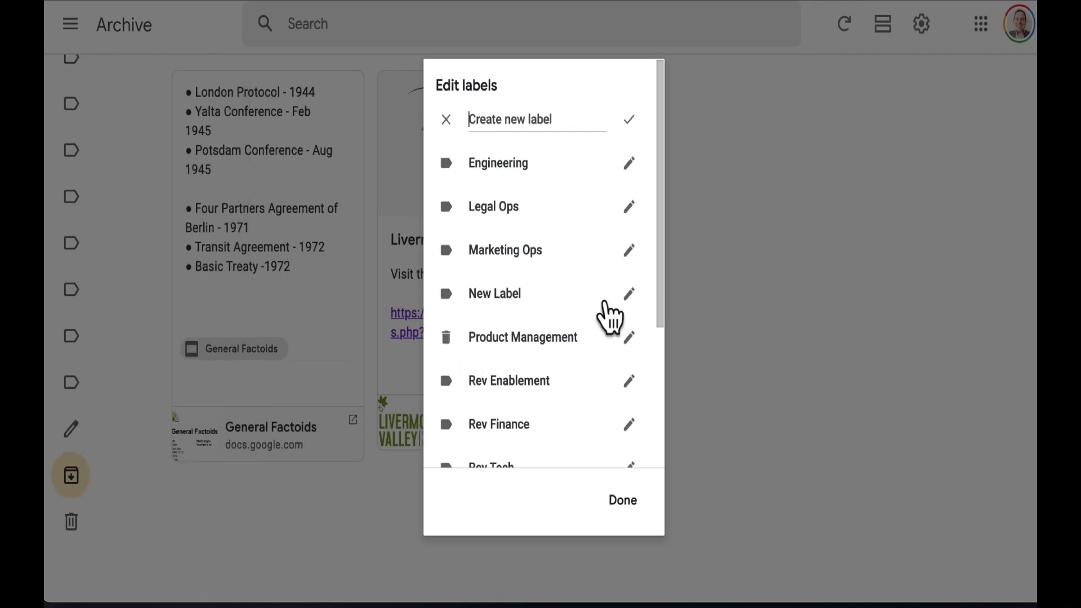
{"action": "triple_click", "coordinate": [604, 302]}
{"action": "type", "text": "Sales "}
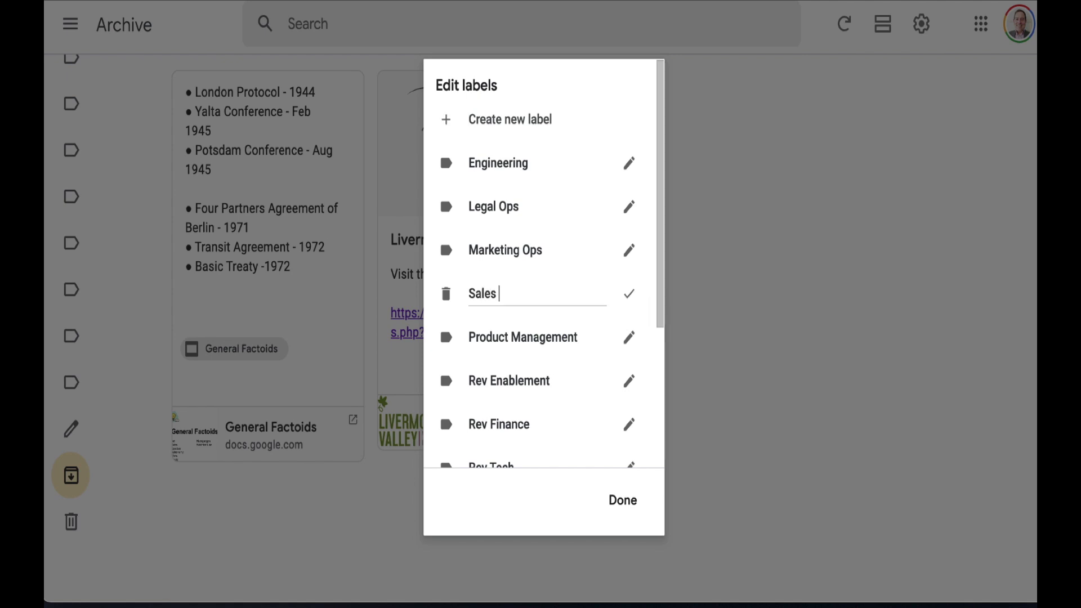
{"action": "type", "text": "Engineering"}
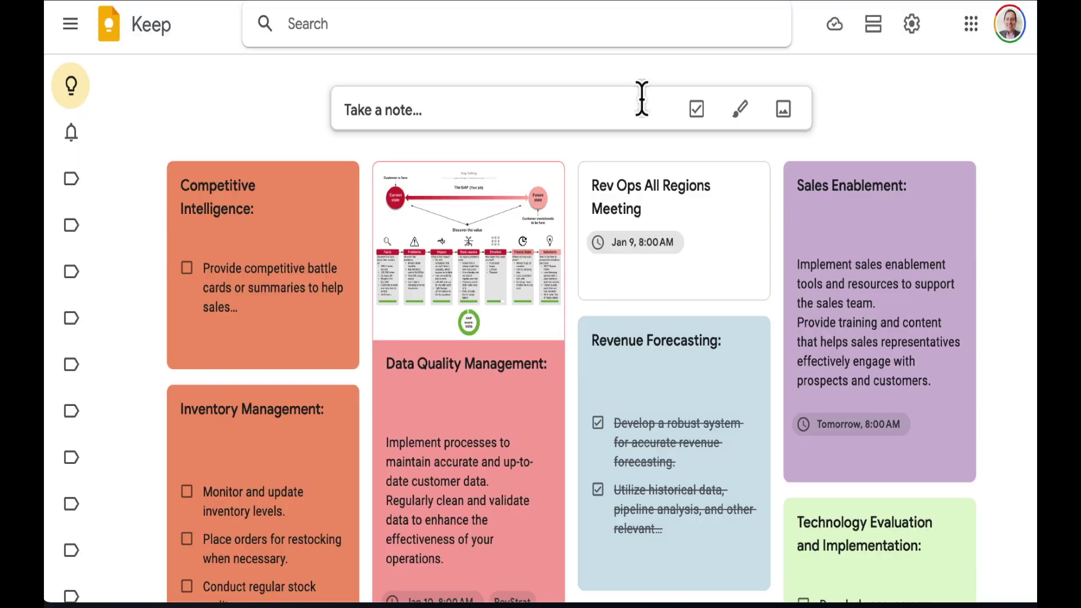
Create a pale pink checklist note 'Customer Retention Programs:' with two customer-retention items.
{"action": "left_click", "coordinate": [608, 106]}
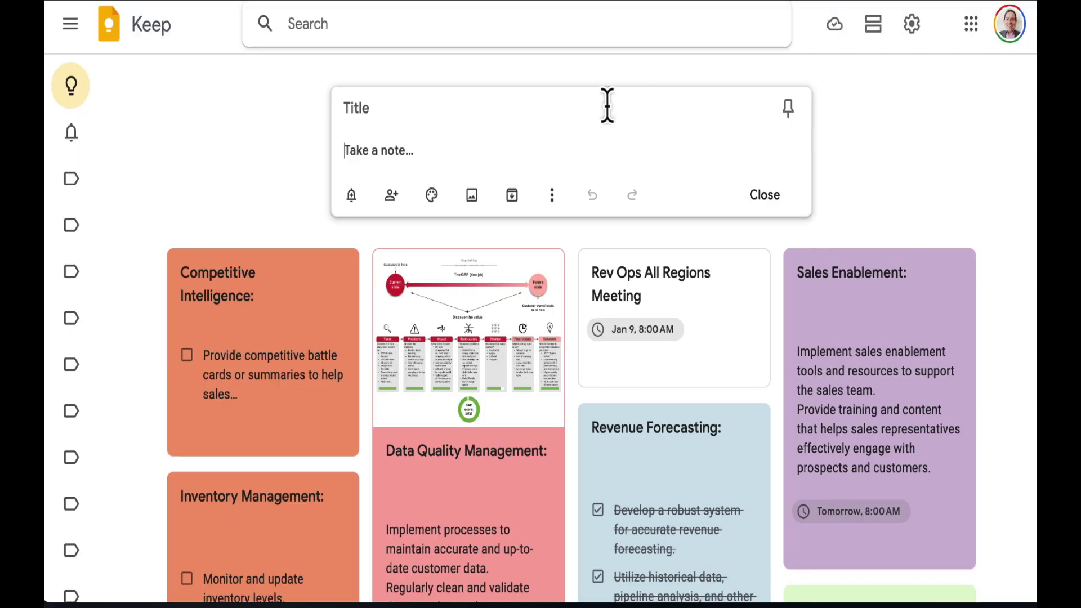
{"action": "type", "text": "Develop and implement customer loyalty programs. Focus on building long-term relationships through excellent customer service."}
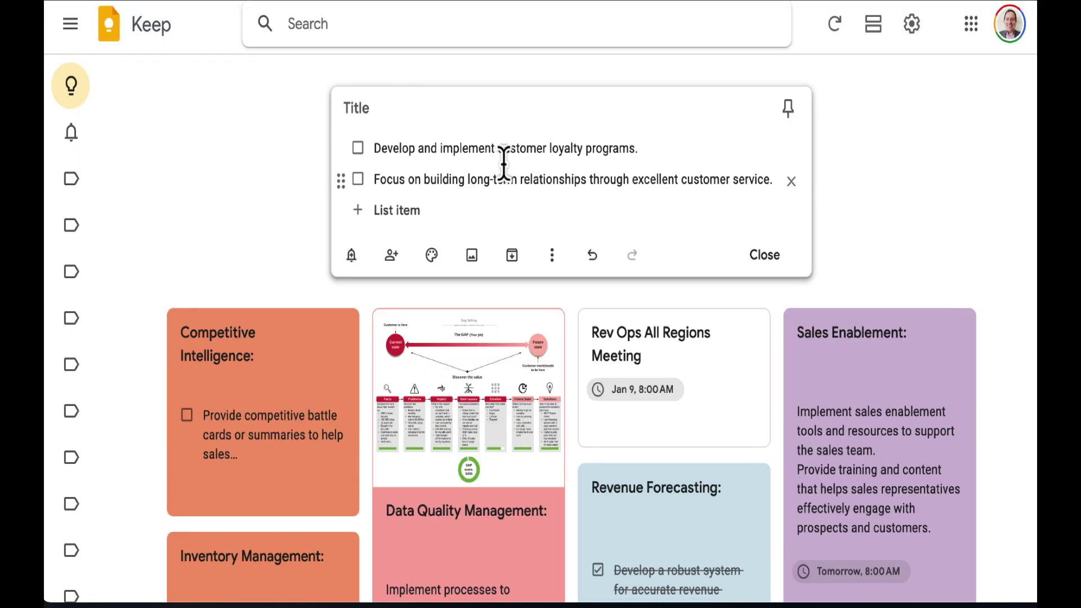
{"action": "left_click", "coordinate": [390, 110]}
{"action": "type", "text": "Customer Retention Programs:"}
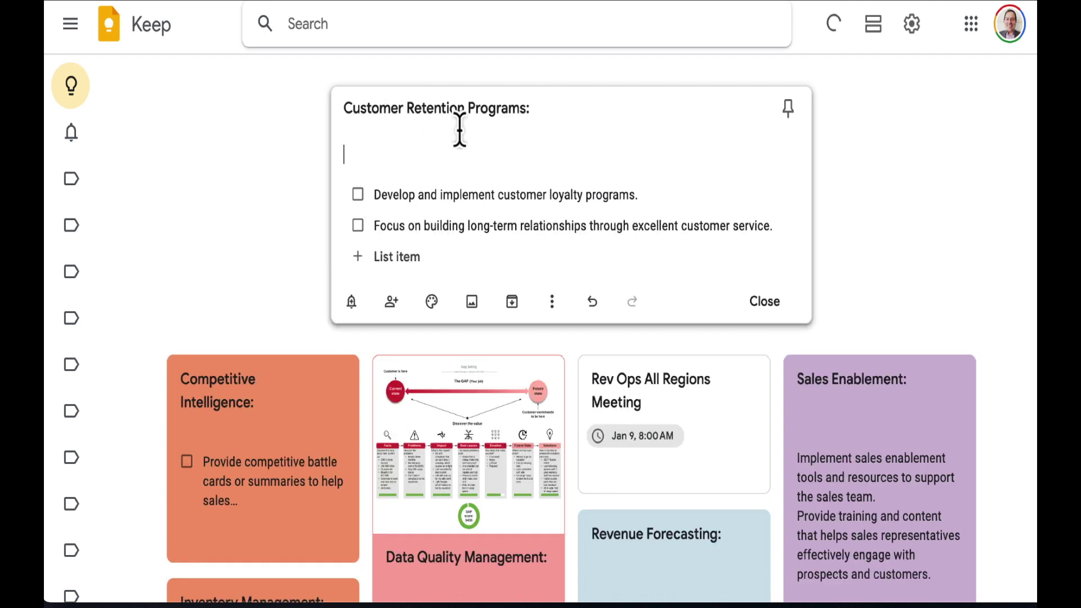
{"action": "left_click", "coordinate": [432, 278]}
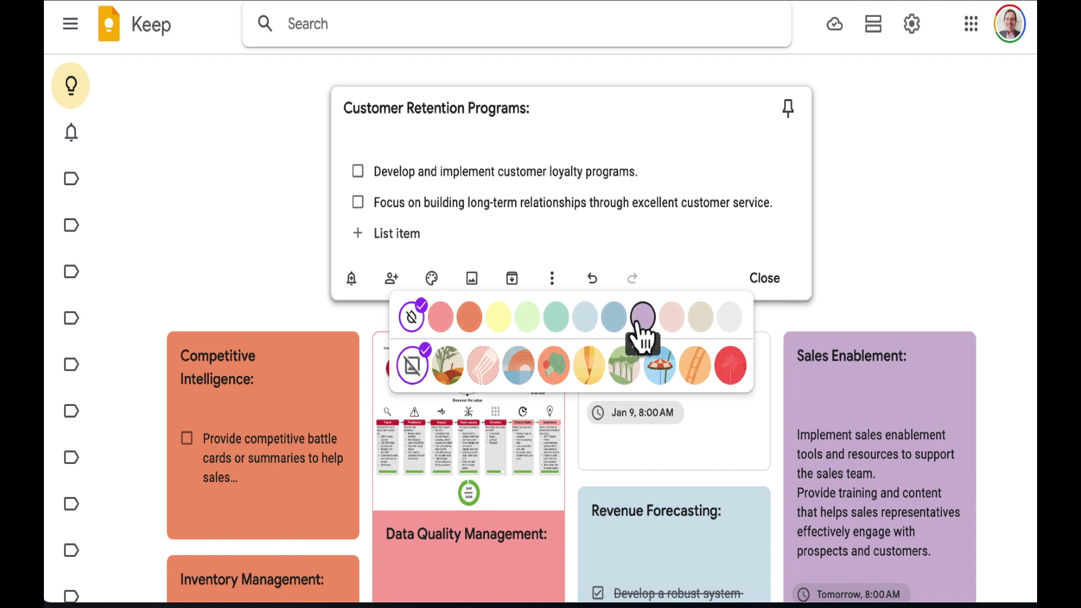
{"action": "left_click", "coordinate": [675, 326]}
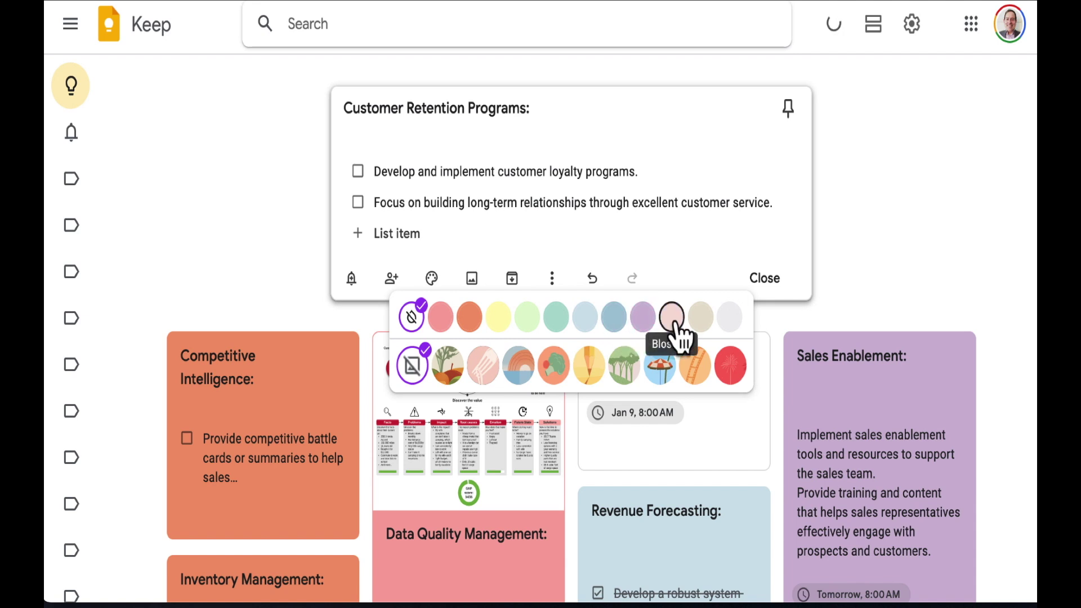
{"action": "left_click", "coordinate": [767, 289]}
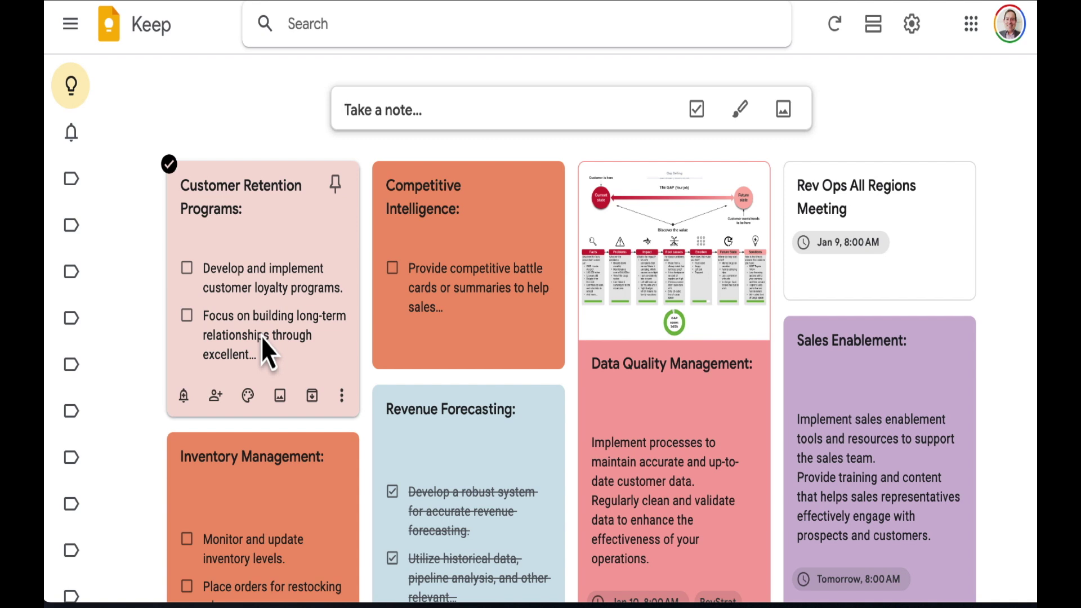
Scroll the notes grid and reload the main Notes list.
{"action": "scroll", "coordinate": [373, 314], "scroll_direction": "down", "scroll_amount": 6}
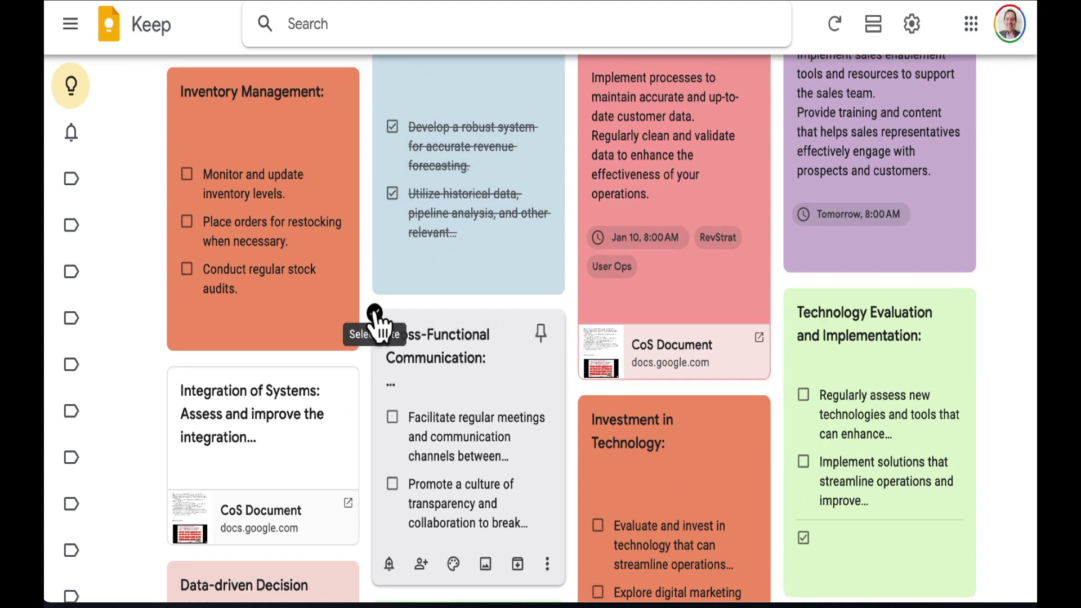
{"action": "scroll", "coordinate": [373, 314], "scroll_direction": "up", "scroll_amount": 6}
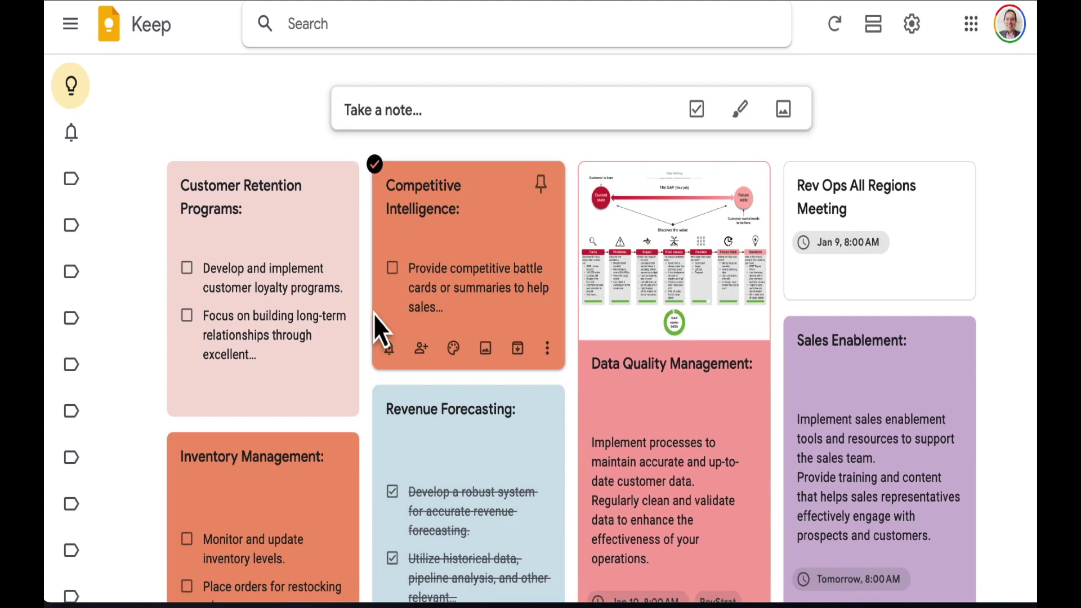
{"action": "scroll", "coordinate": [373, 314], "scroll_direction": "down", "scroll_amount": 1}
{"action": "scroll", "coordinate": [373, 315], "scroll_direction": "down", "scroll_amount": 18}
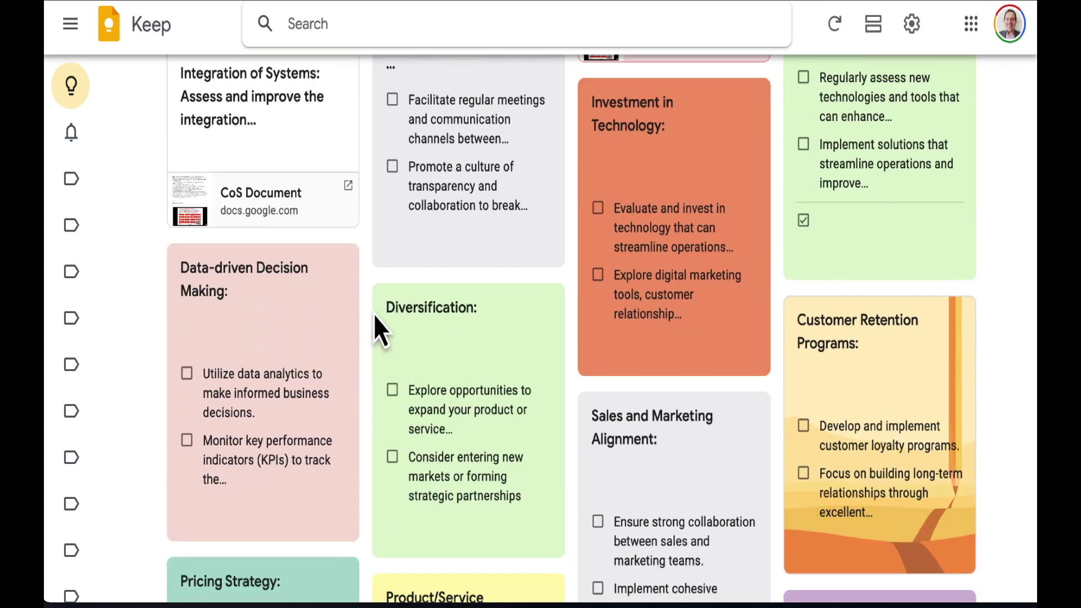
{"action": "scroll", "coordinate": [374, 316], "scroll_direction": "up", "scroll_amount": 15}
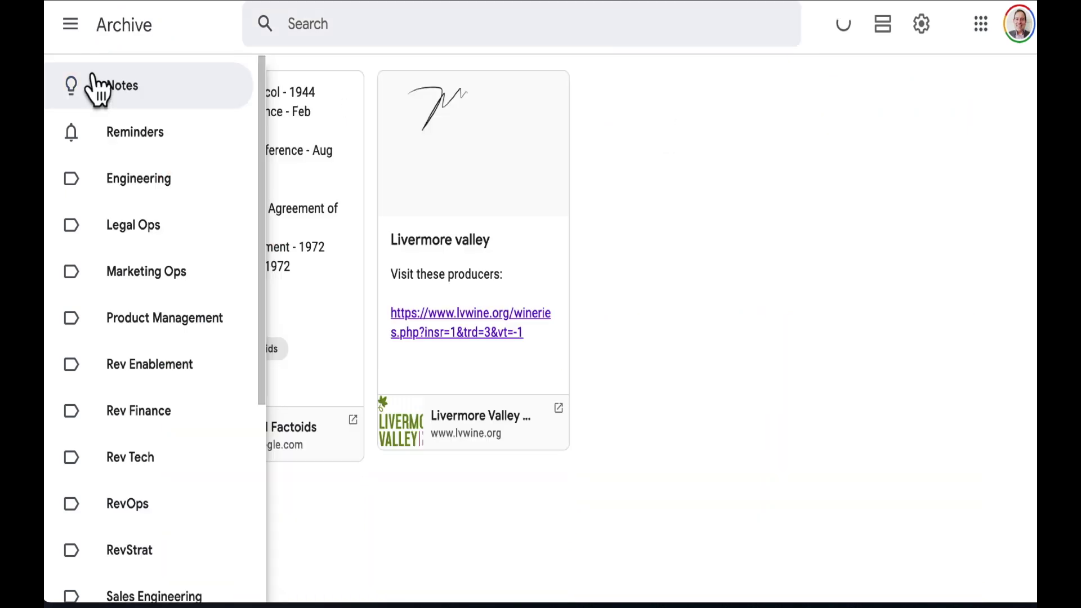
{"action": "left_click", "coordinate": [108, 85]}
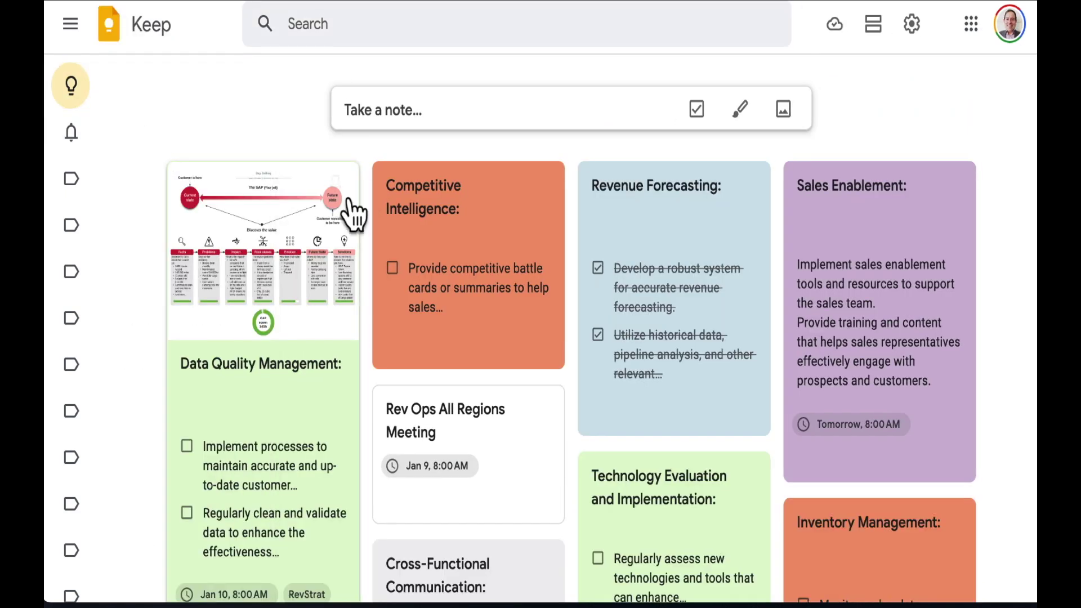
Open the green Data Quality Management note at the top of the grid.
{"action": "scroll", "coordinate": [303, 386], "scroll_direction": "down", "scroll_amount": 4}
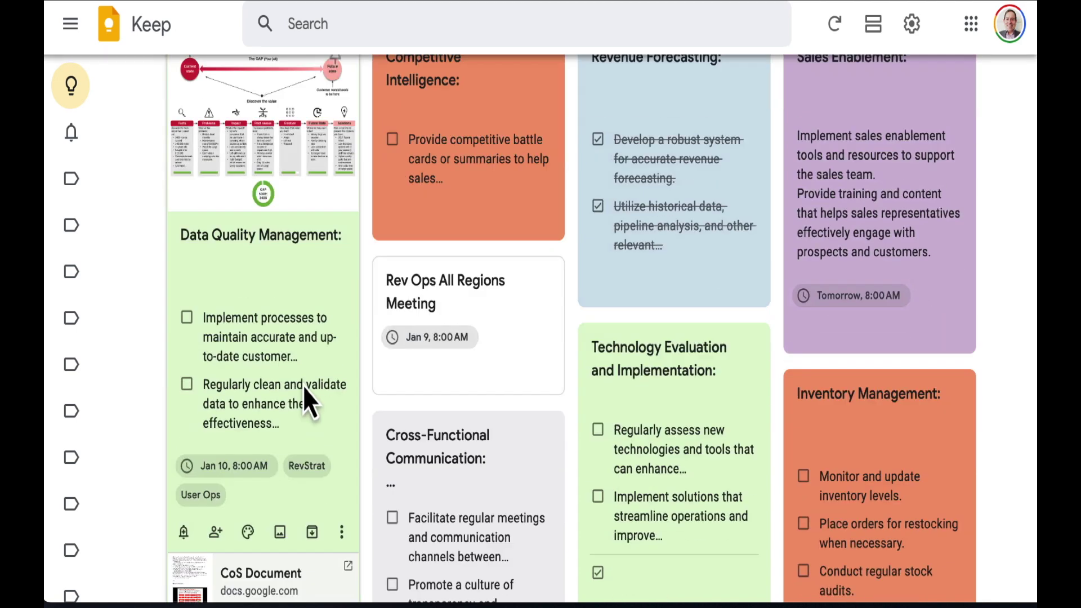
{"action": "scroll", "coordinate": [303, 386], "scroll_direction": "up", "scroll_amount": 3}
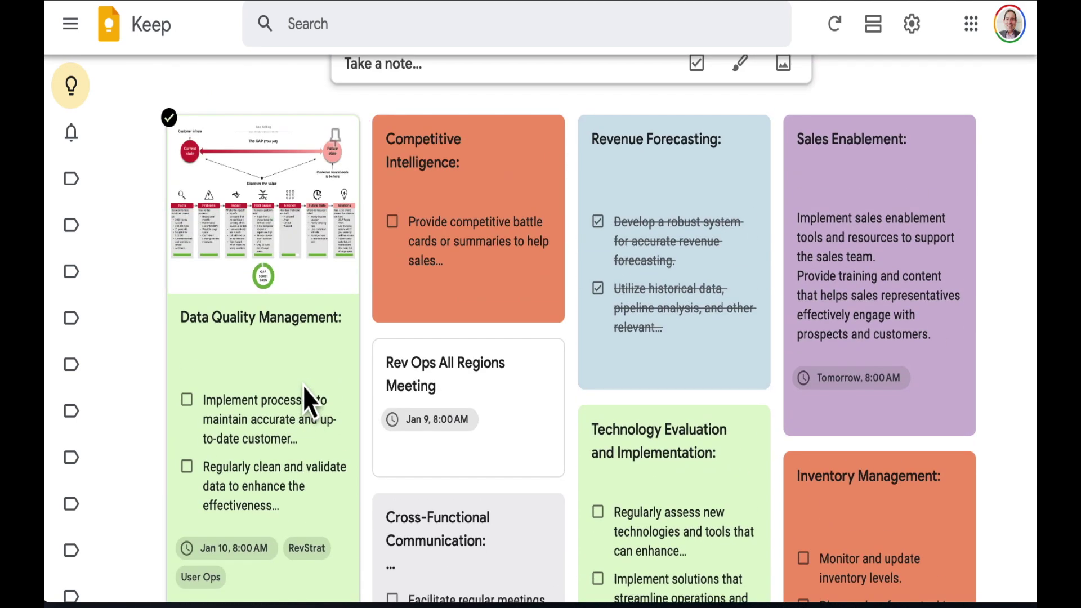
{"action": "left_click", "coordinate": [302, 318]}
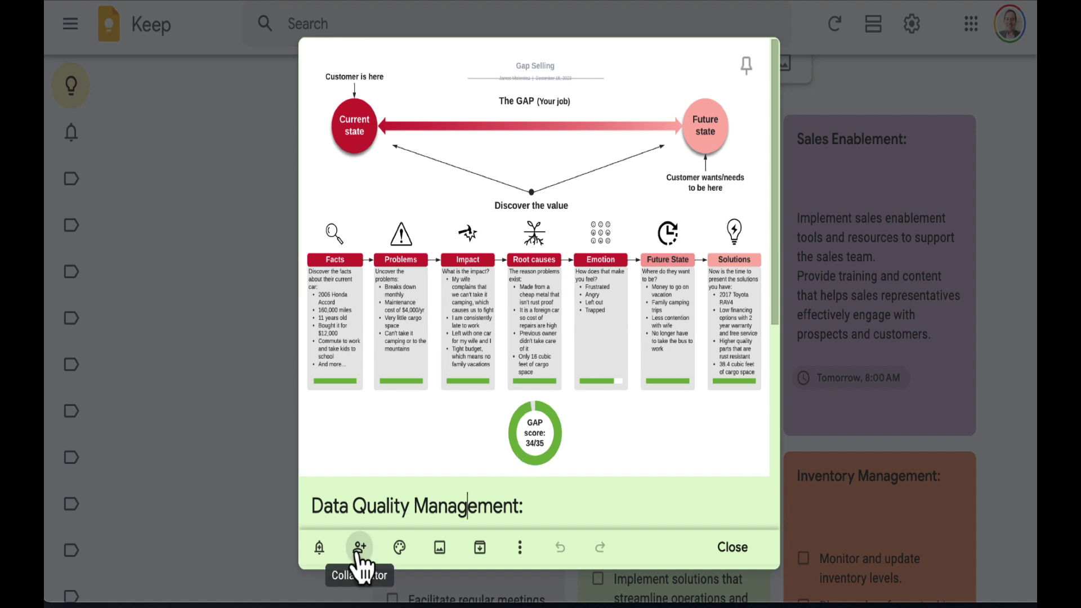
Pin the open Data Quality Management note and close it to the board.
{"action": "scroll", "coordinate": [516, 334], "scroll_direction": "down", "scroll_amount": 5}
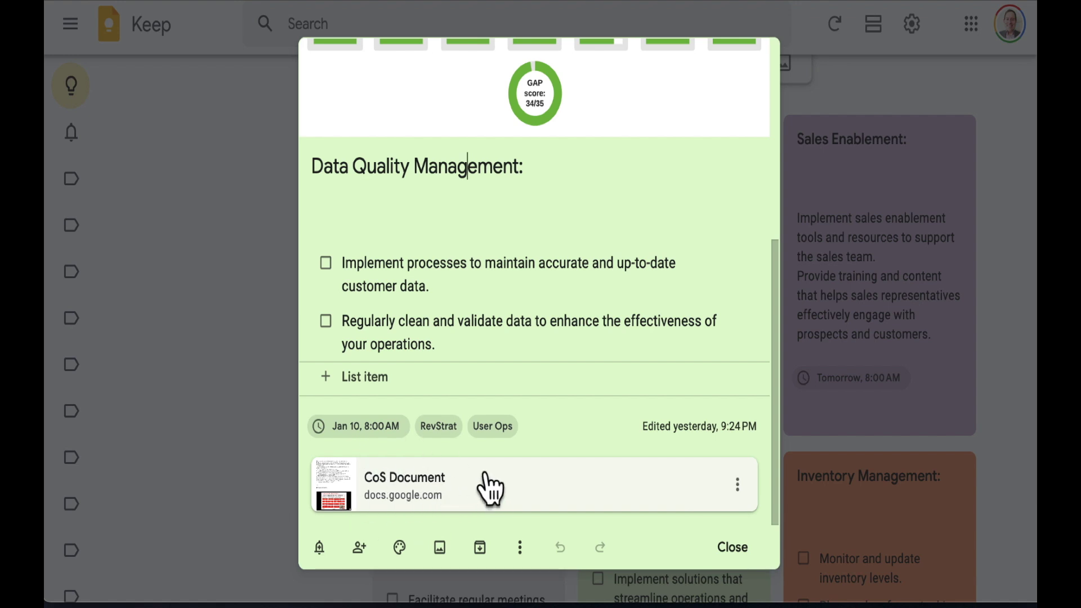
{"action": "scroll", "coordinate": [484, 488], "scroll_direction": "up", "scroll_amount": 4}
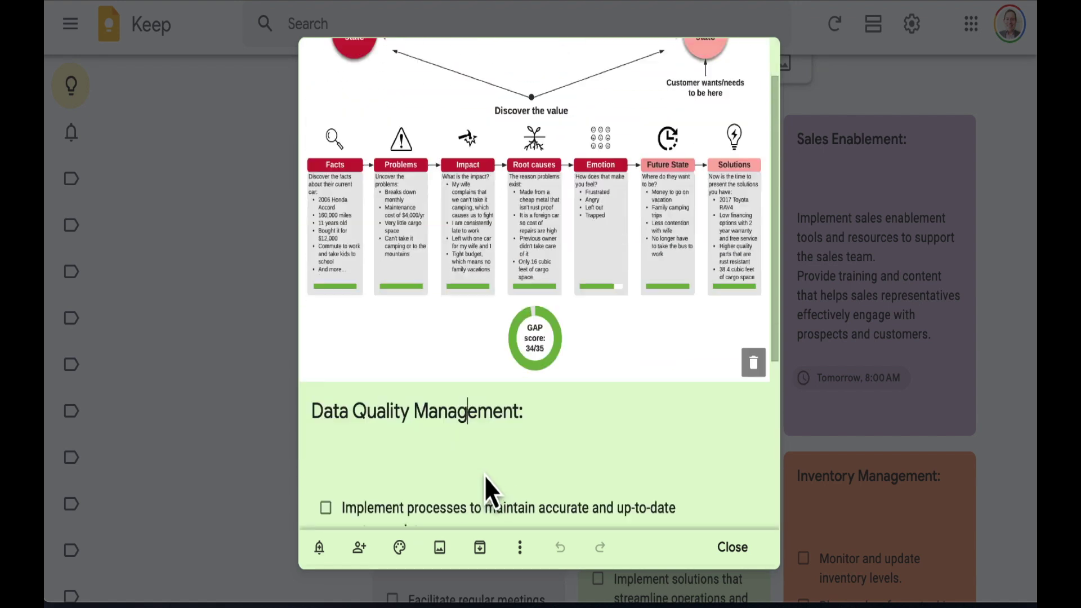
{"action": "scroll", "coordinate": [485, 488], "scroll_direction": "down", "scroll_amount": 4}
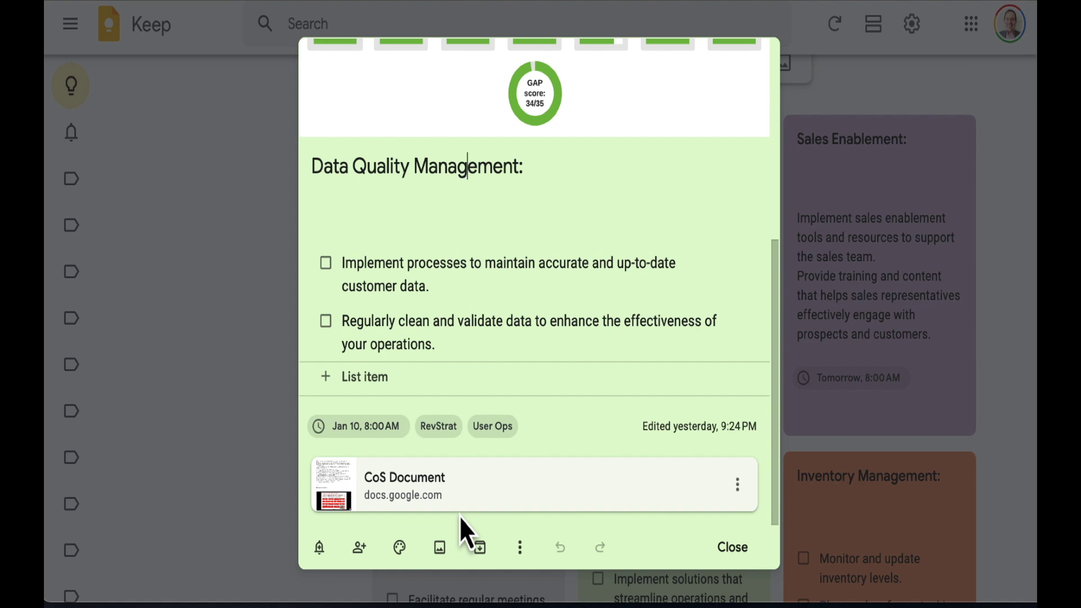
{"action": "scroll", "coordinate": [483, 509], "scroll_direction": "up", "scroll_amount": 4}
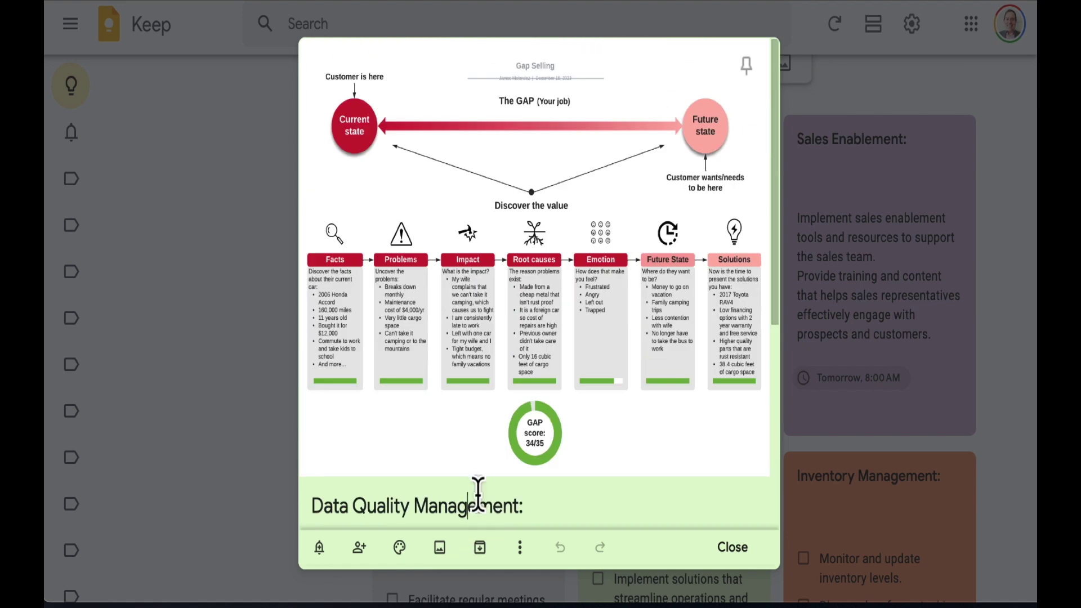
{"action": "scroll", "coordinate": [482, 510], "scroll_direction": "down", "scroll_amount": 4}
{"action": "scroll", "coordinate": [486, 495], "scroll_direction": "up", "scroll_amount": 4}
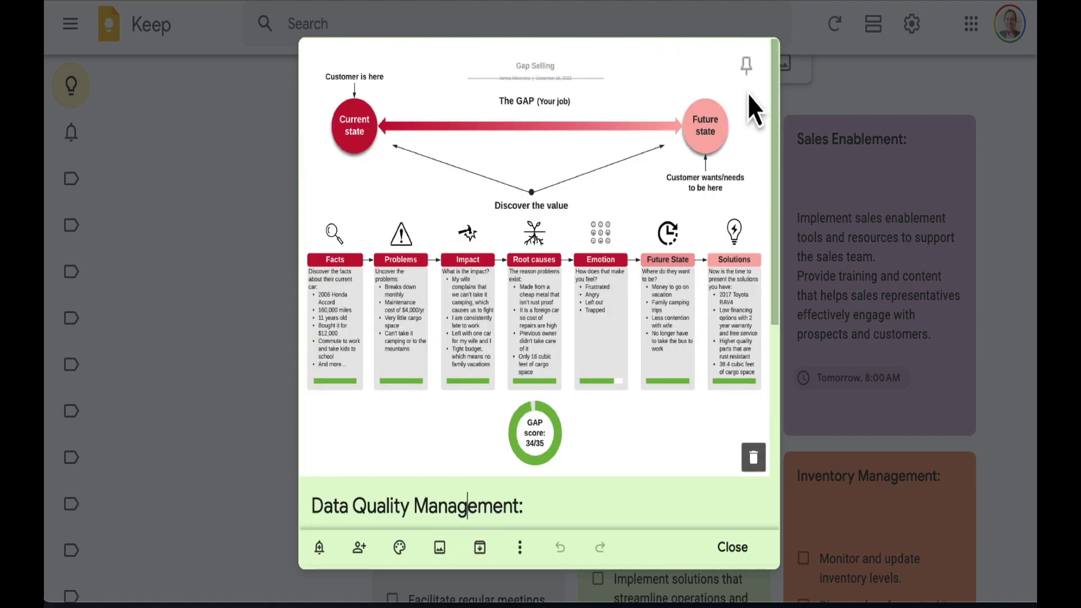
{"action": "left_click", "coordinate": [745, 69]}
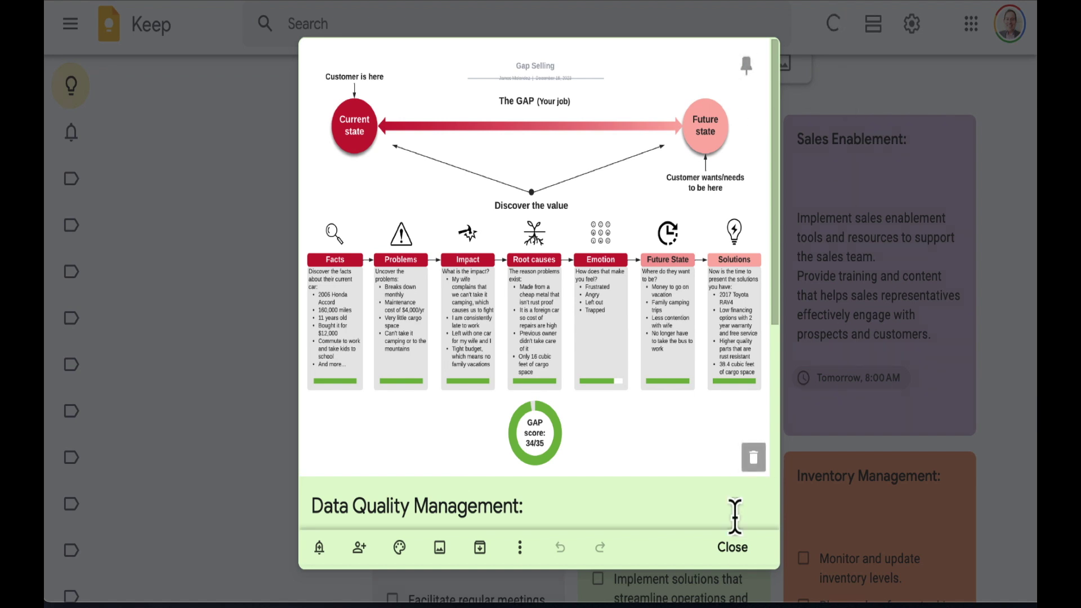
{"action": "left_click", "coordinate": [733, 541]}
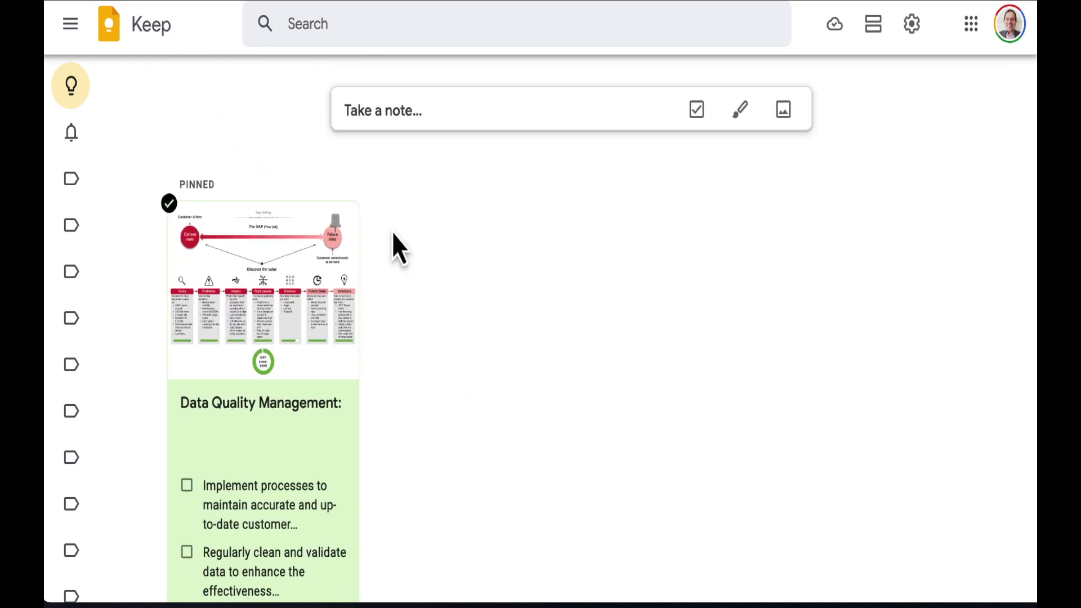
Unpin the Data Quality Management card and scroll through the notes grid.
{"action": "scroll", "coordinate": [388, 270], "scroll_direction": "down", "scroll_amount": 7}
{"action": "scroll", "coordinate": [378, 337], "scroll_direction": "up", "scroll_amount": 7}
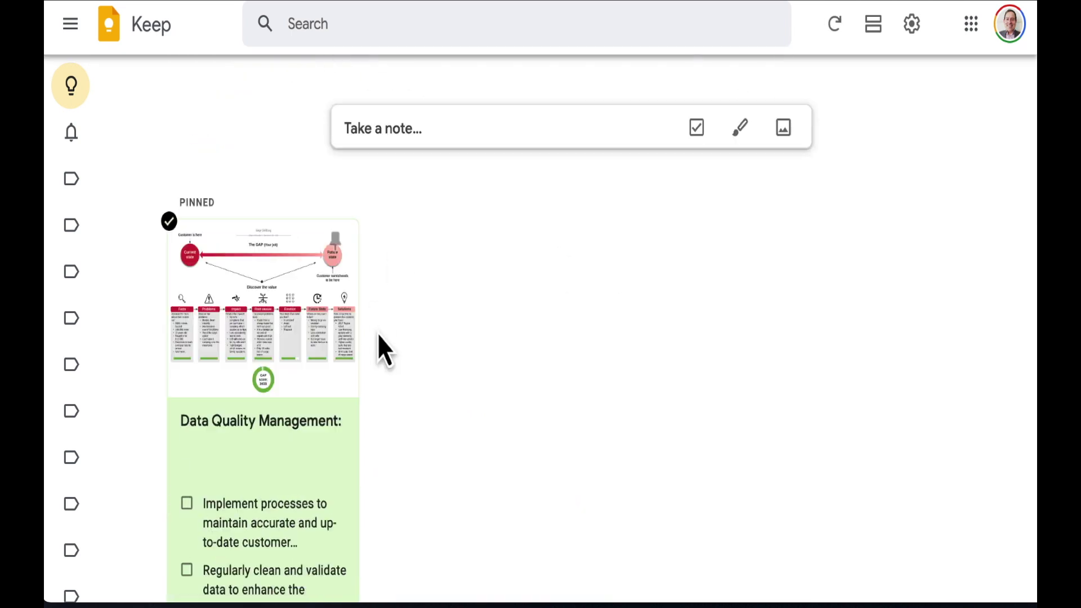
{"action": "left_click", "coordinate": [338, 232]}
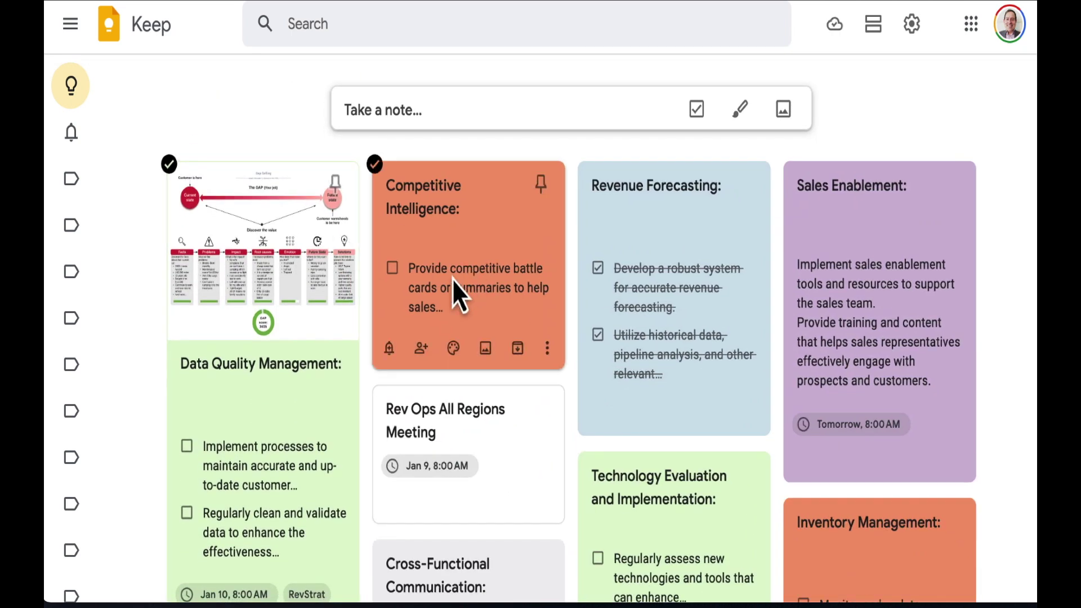
{"action": "scroll", "coordinate": [452, 279], "scroll_direction": "down", "scroll_amount": 3}
{"action": "scroll", "coordinate": [458, 290], "scroll_direction": "up", "scroll_amount": 1}
{"action": "scroll", "coordinate": [373, 253], "scroll_direction": "up", "scroll_amount": 3}
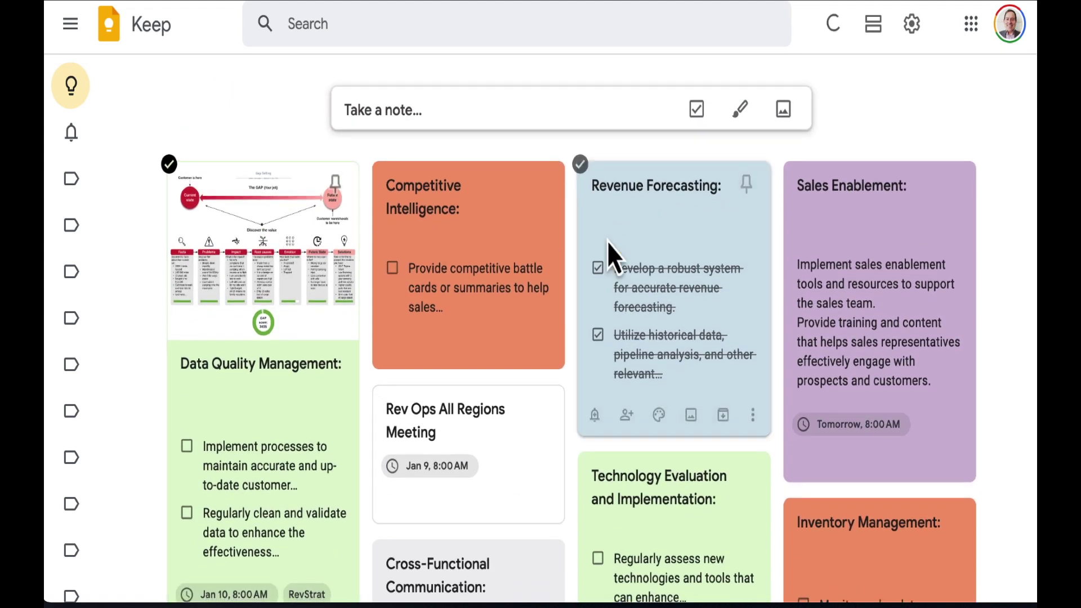
{"action": "scroll", "coordinate": [792, 372], "scroll_direction": "down", "scroll_amount": 10}
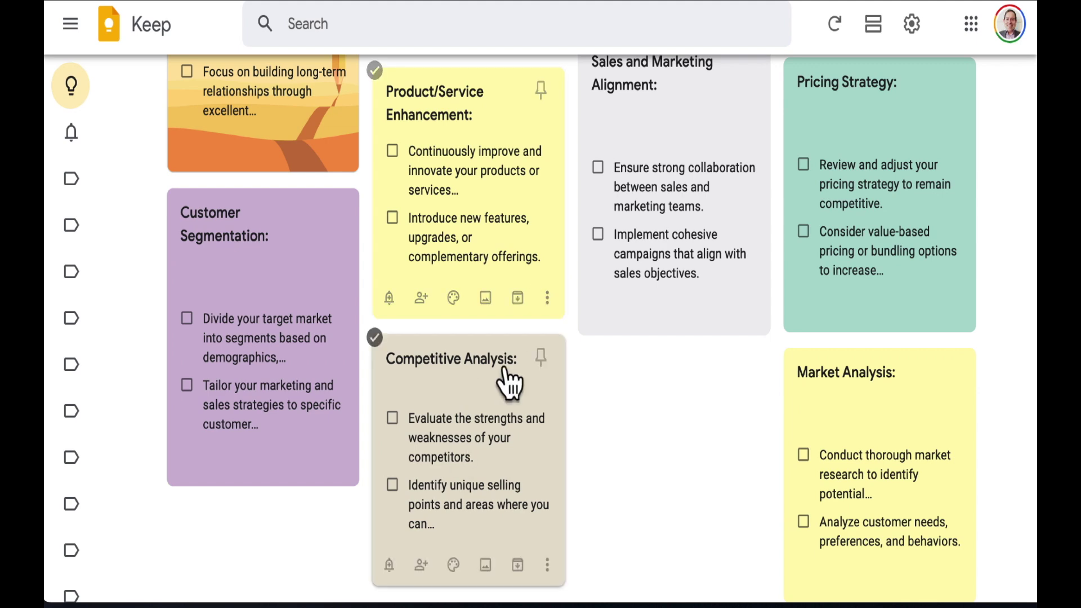
{"action": "scroll", "coordinate": [509, 379], "scroll_direction": "up", "scroll_amount": 10}
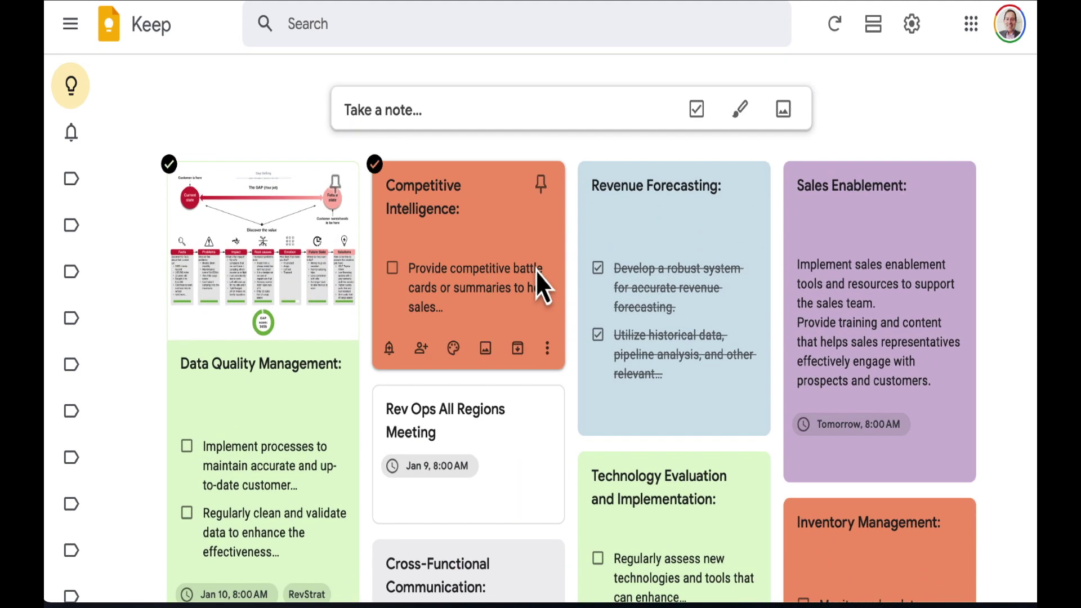
{"action": "scroll", "coordinate": [535, 270], "scroll_direction": "down", "scroll_amount": 10}
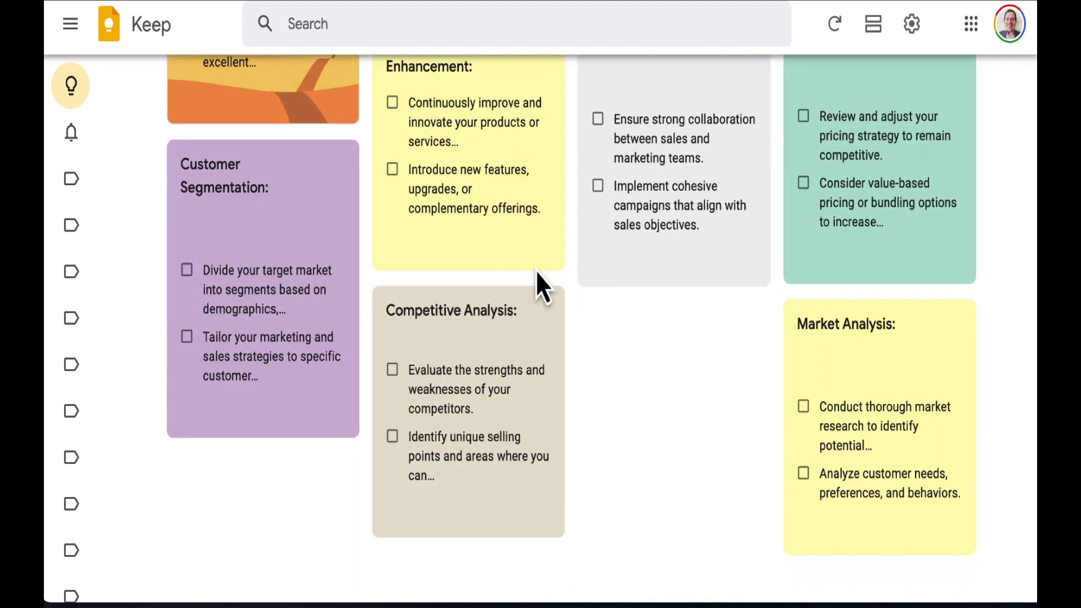
{"action": "scroll", "coordinate": [536, 272], "scroll_direction": "up", "scroll_amount": 10}
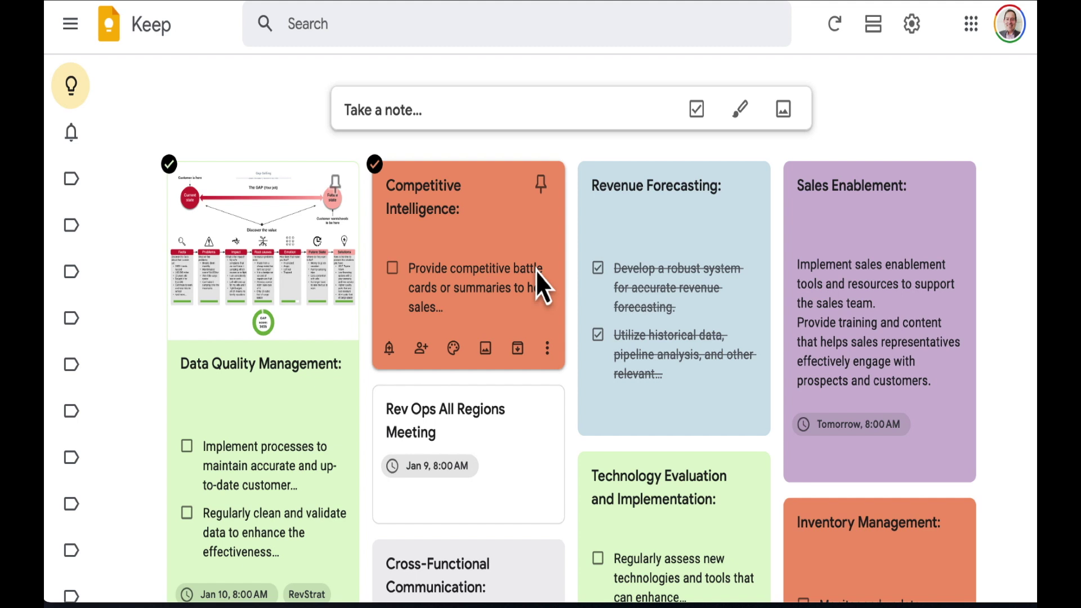
{"action": "scroll", "coordinate": [535, 271], "scroll_direction": "down", "scroll_amount": 5}
{"action": "scroll", "coordinate": [535, 270], "scroll_direction": "up", "scroll_amount": 5}
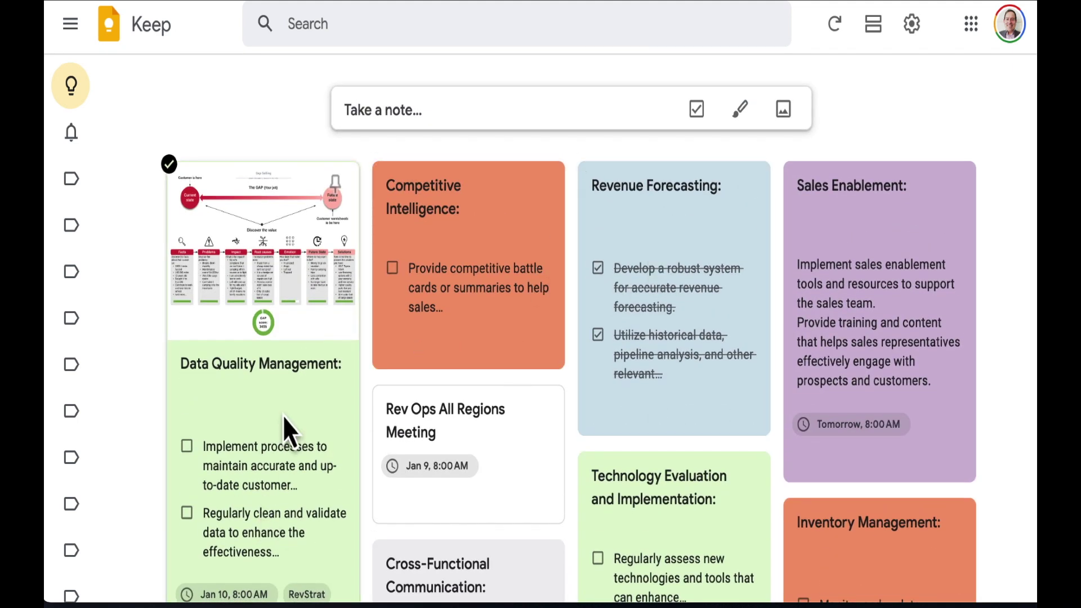
Select Revenue Forecasting, view its More actions, then open Data Quality Management.
{"action": "left_click", "coordinate": [636, 279]}
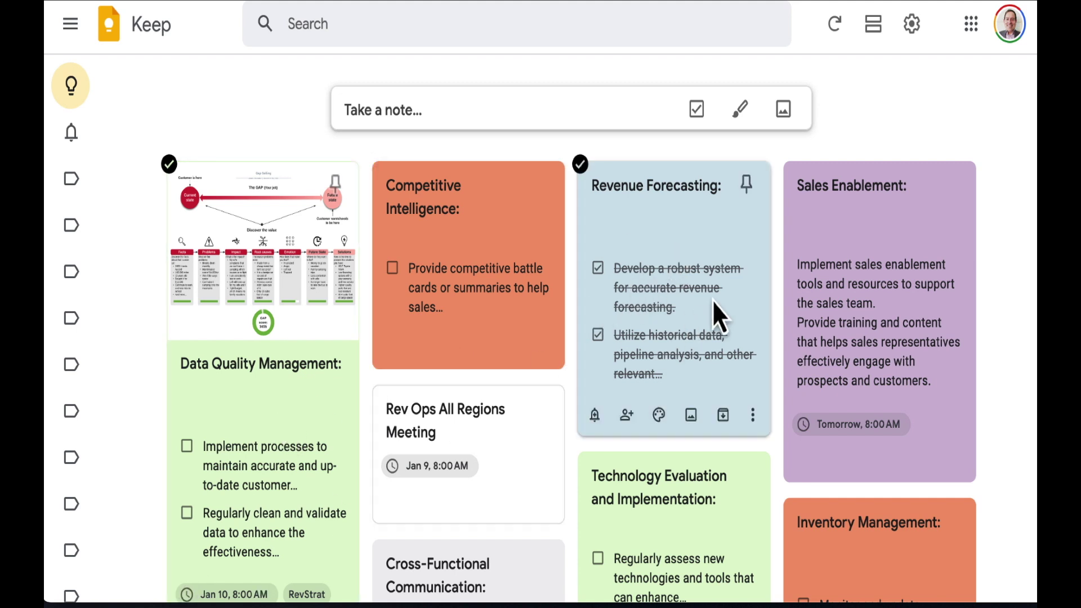
{"action": "left_click", "coordinate": [751, 416]}
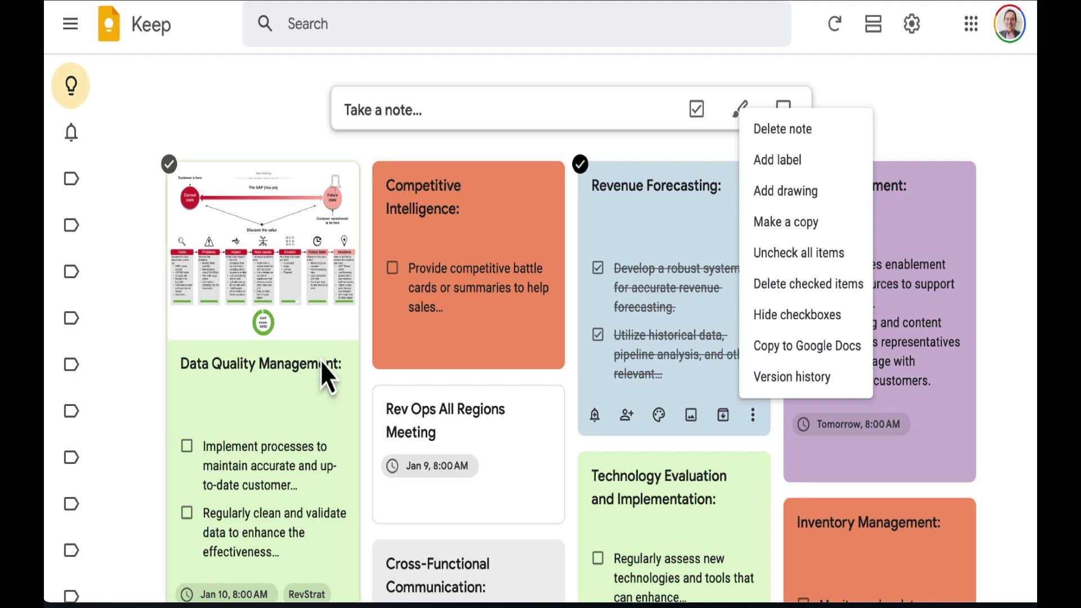
{"action": "left_click", "coordinate": [306, 407]}
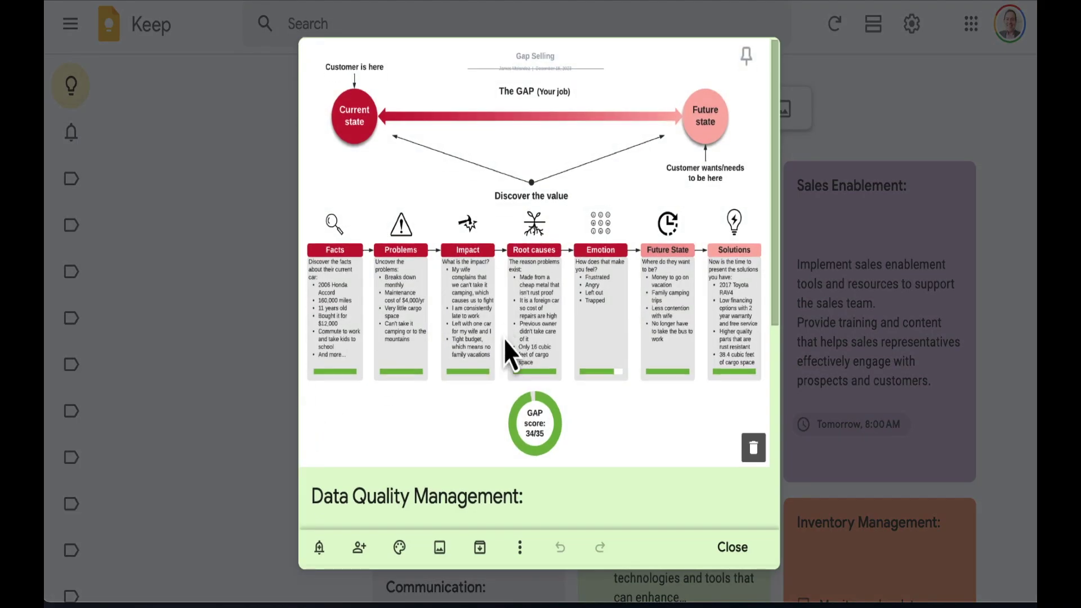
Check the note's Jan 10, 8:00 AM reminder and close it unchanged.
{"action": "scroll", "coordinate": [503, 338], "scroll_direction": "down", "scroll_amount": 5}
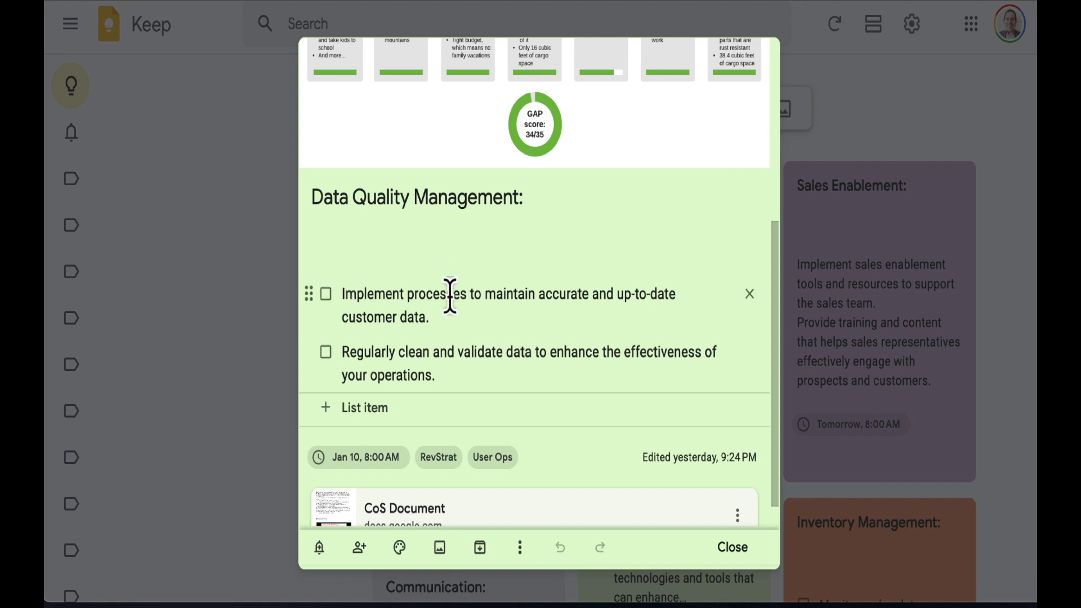
{"action": "scroll", "coordinate": [442, 296], "scroll_direction": "down", "scroll_amount": 1}
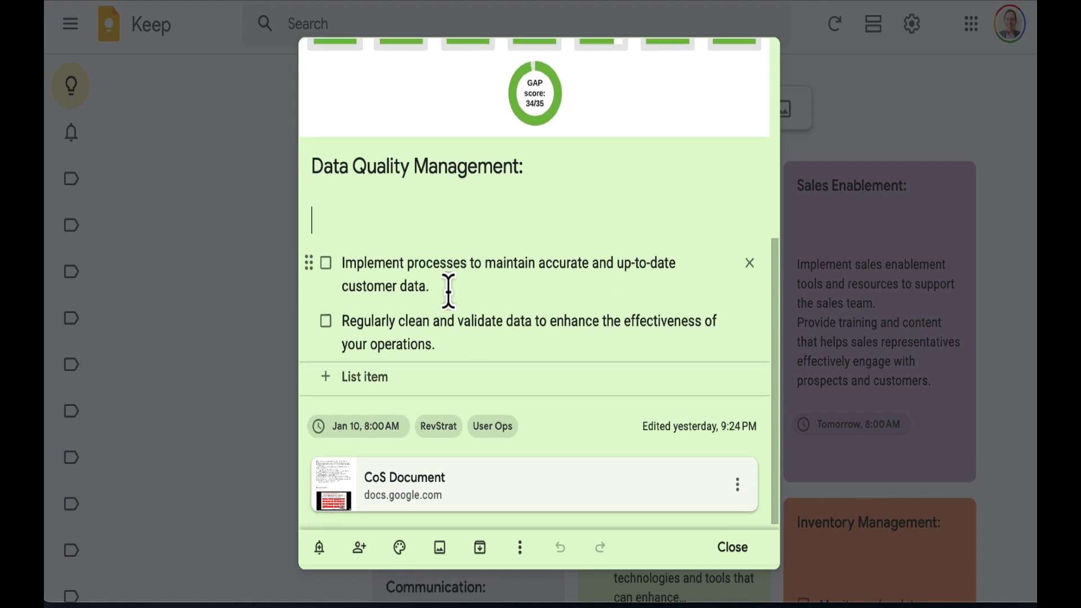
{"action": "left_click", "coordinate": [319, 549]}
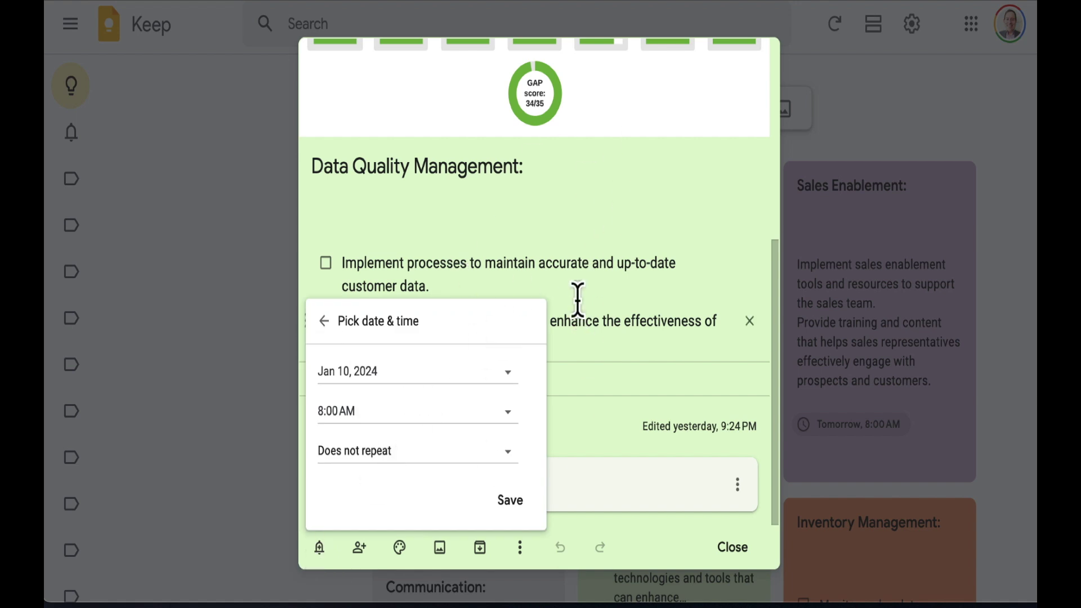
{"action": "left_click", "coordinate": [621, 251]}
Bring up the Data Quality Management note's background colour choices.
{"action": "scroll", "coordinate": [491, 350], "scroll_direction": "up", "scroll_amount": 6}
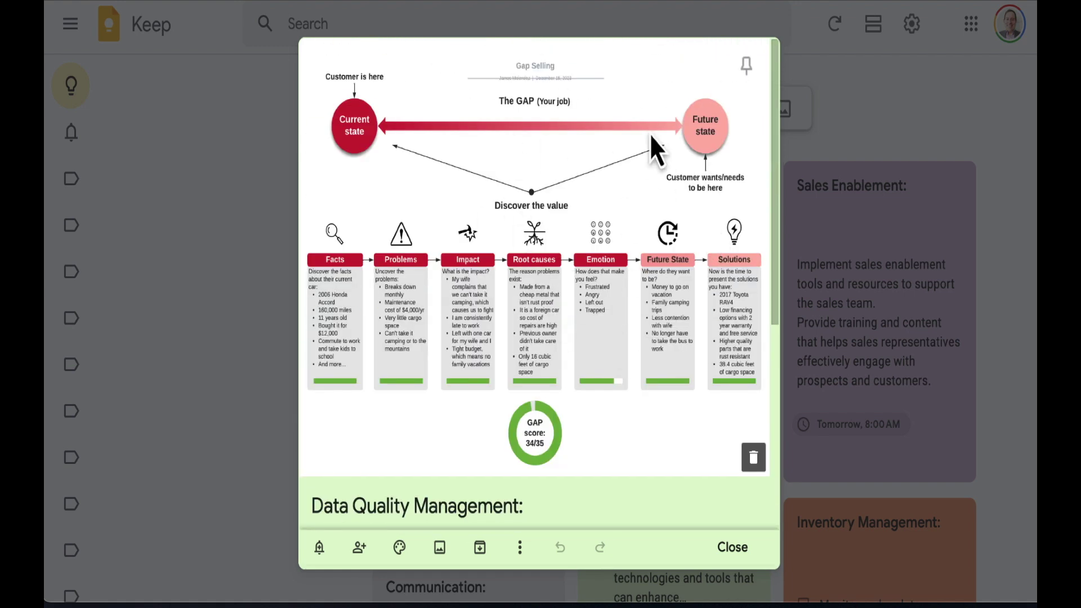
{"action": "scroll", "coordinate": [645, 281], "scroll_direction": "down", "scroll_amount": 6}
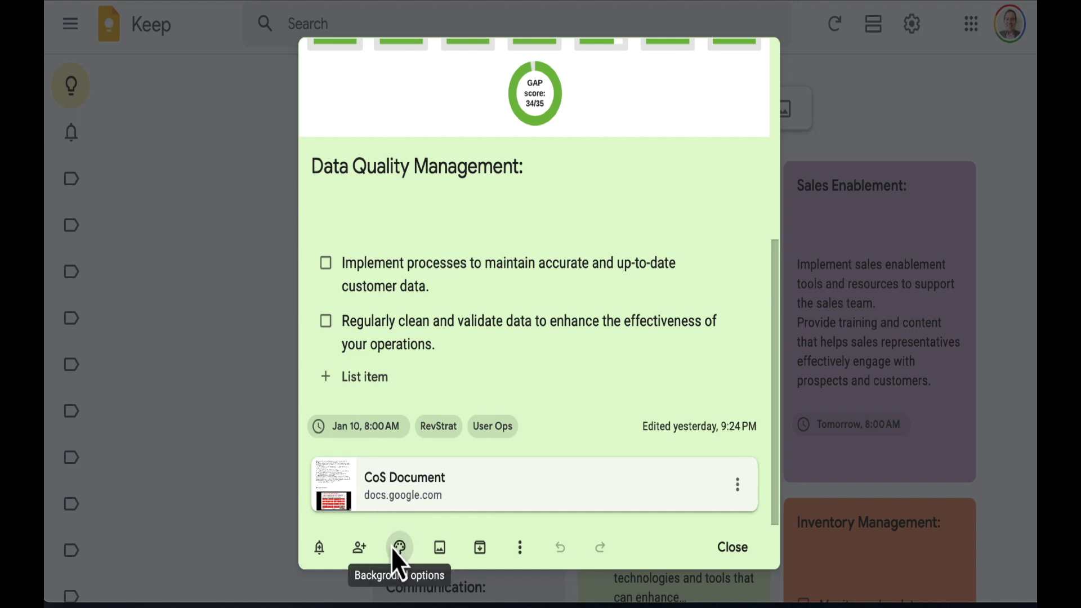
{"action": "left_click", "coordinate": [394, 547]}
Try coral, teal and purple colours, then apply the Food pasta illustration background.
{"action": "left_click", "coordinate": [437, 527]}
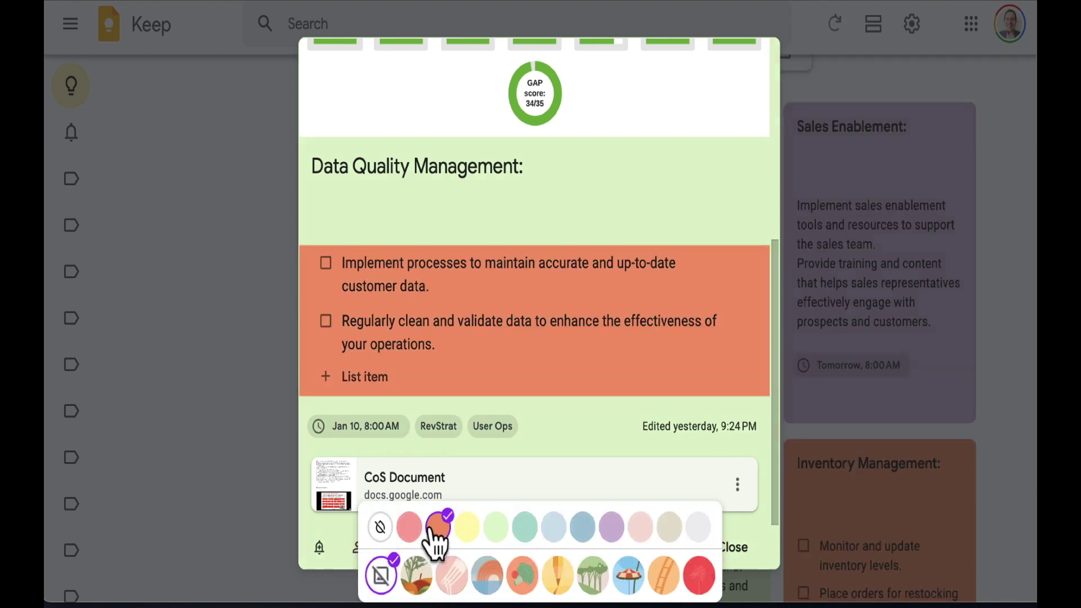
{"action": "left_click", "coordinate": [525, 526]}
{"action": "left_click", "coordinate": [582, 526]}
{"action": "left_click", "coordinate": [611, 526]}
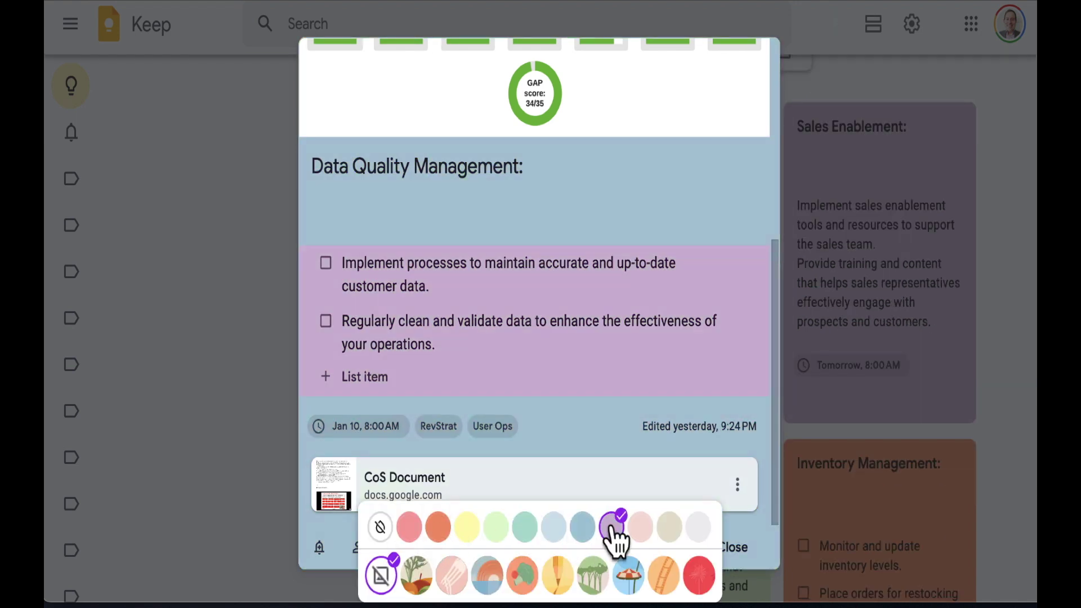
{"action": "left_click", "coordinate": [460, 576]}
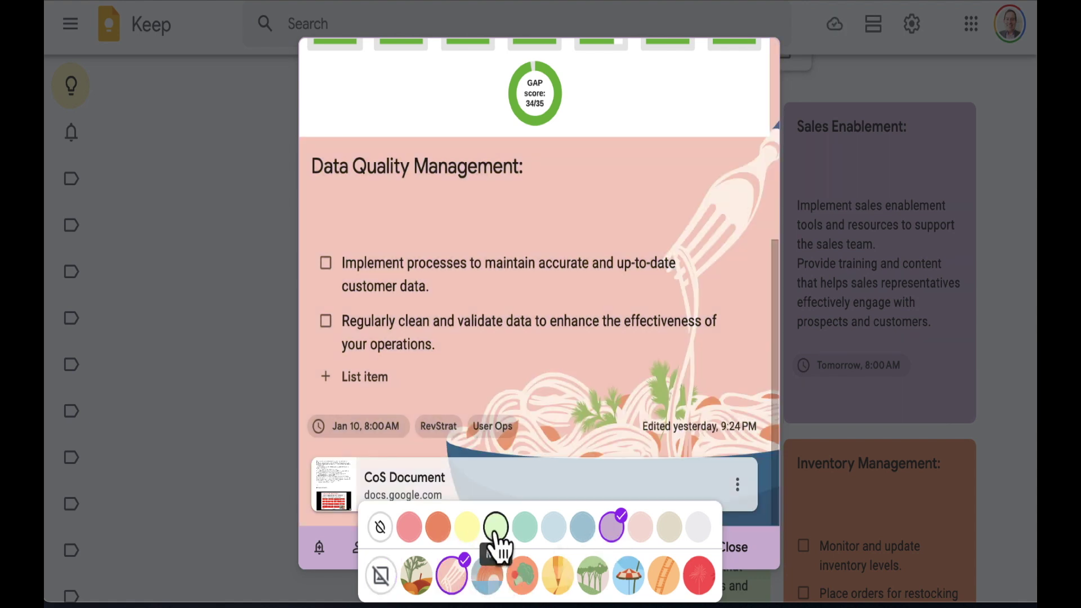
Settle on the pink colour and close the note into the grid.
{"action": "left_click", "coordinate": [553, 532]}
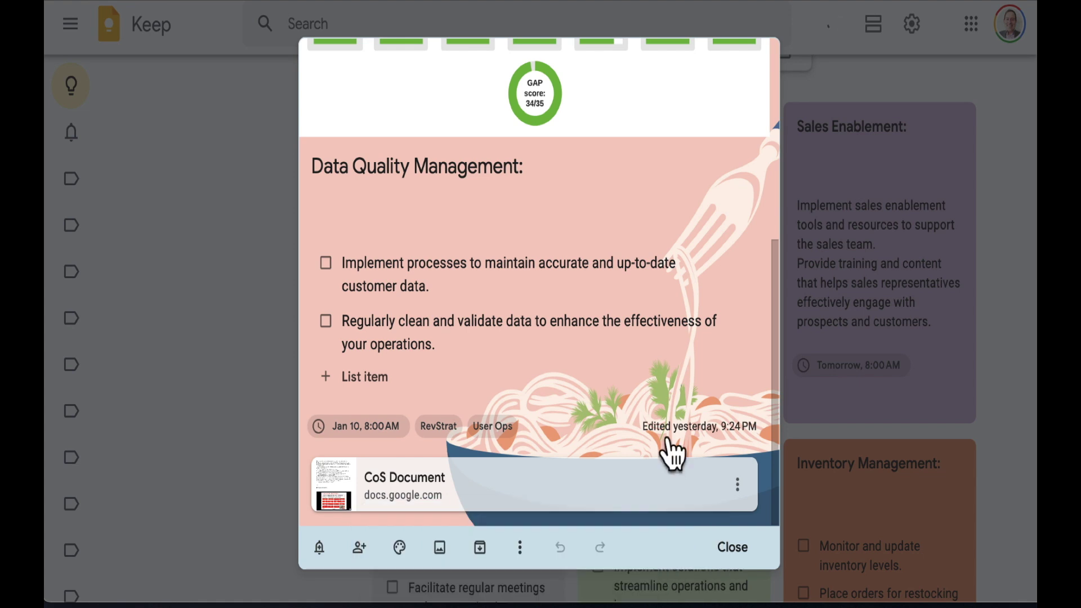
{"action": "mouse_move", "coordinate": [400, 554]}
{"action": "left_click", "coordinate": [410, 534]}
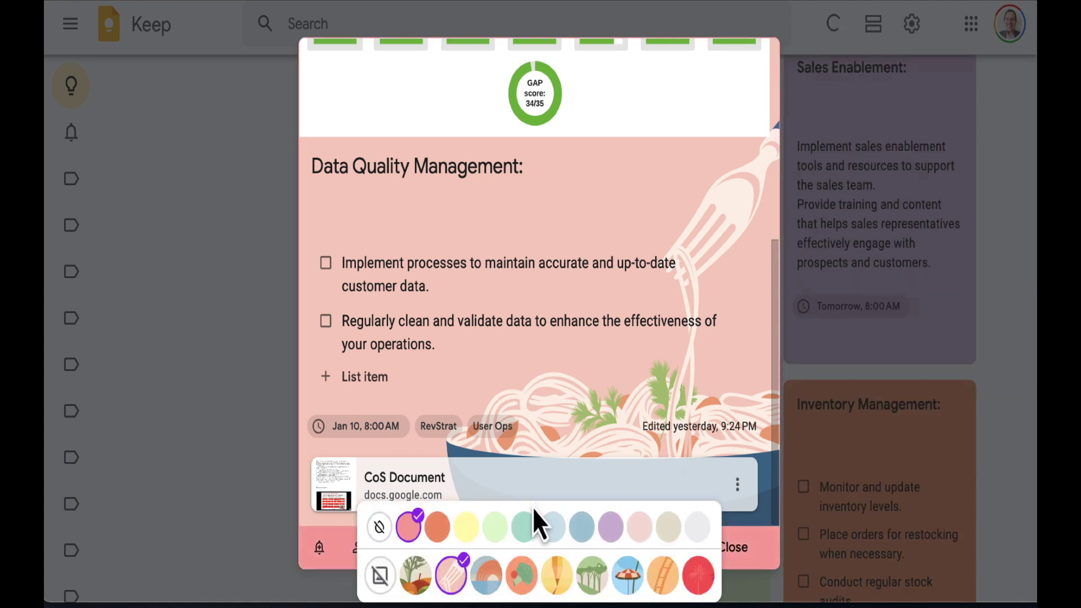
{"action": "left_click", "coordinate": [544, 350]}
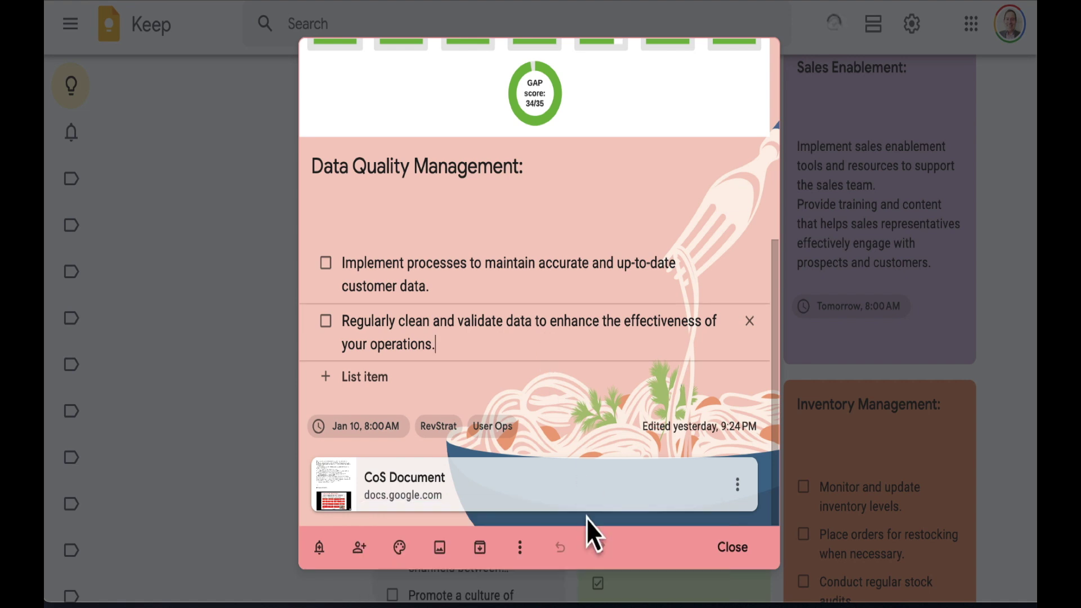
{"action": "left_click", "coordinate": [717, 554]}
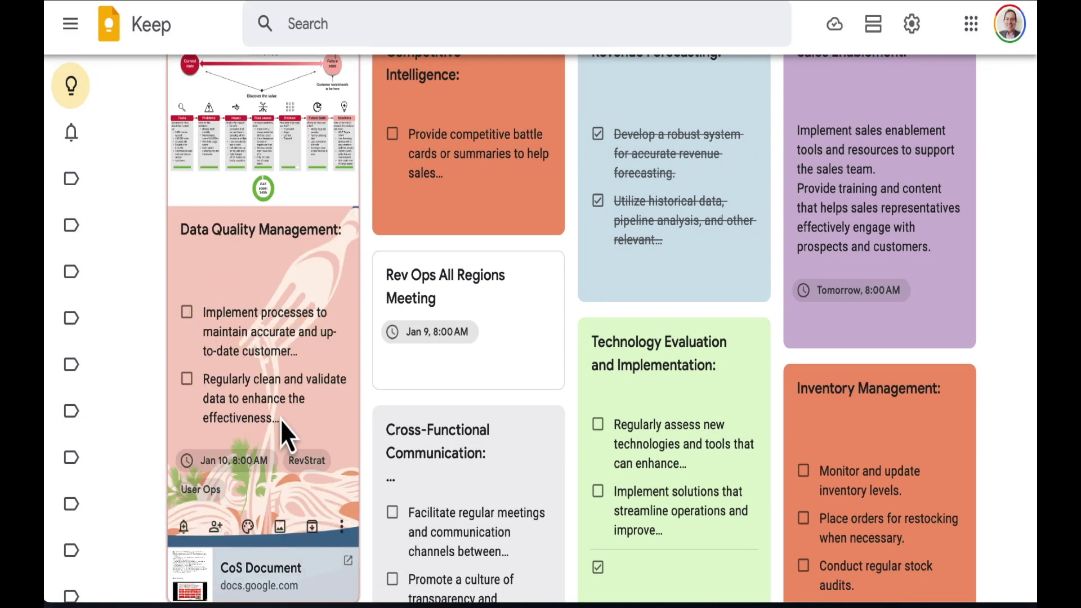
{"action": "scroll", "coordinate": [280, 420], "scroll_direction": "down", "scroll_amount": 1}
Open Data Quality Management and switch its background to Default, removing the pasta illustration.
{"action": "left_click", "coordinate": [290, 368]}
{"action": "left_click", "coordinate": [390, 547]}
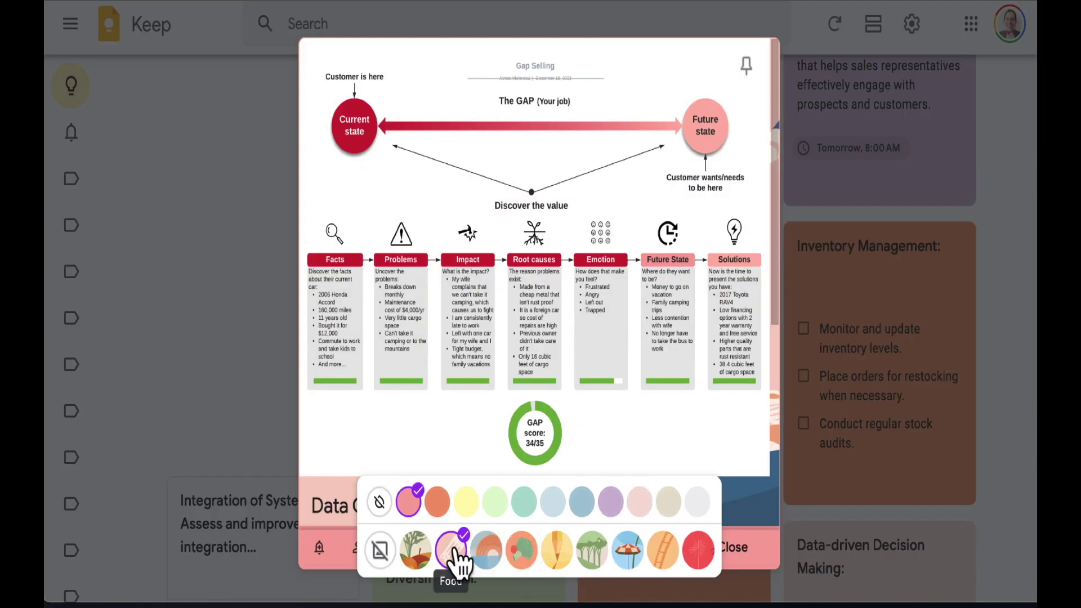
{"action": "left_click", "coordinate": [384, 547]}
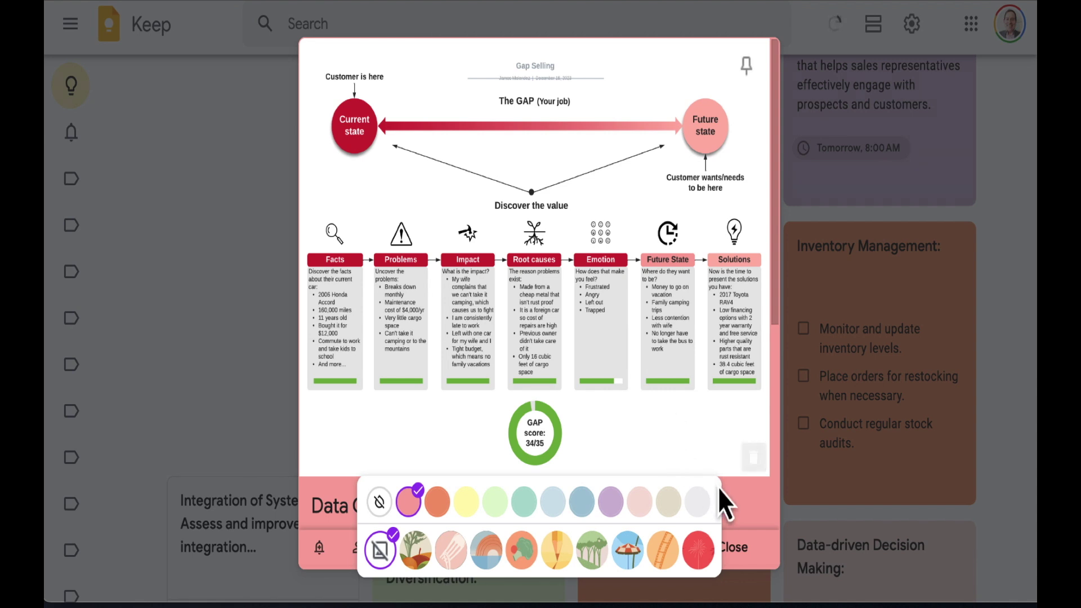
Delete one attached image from the note.
{"action": "left_click", "coordinate": [753, 457]}
{"action": "scroll", "coordinate": [621, 339], "scroll_direction": "down", "scroll_amount": 3}
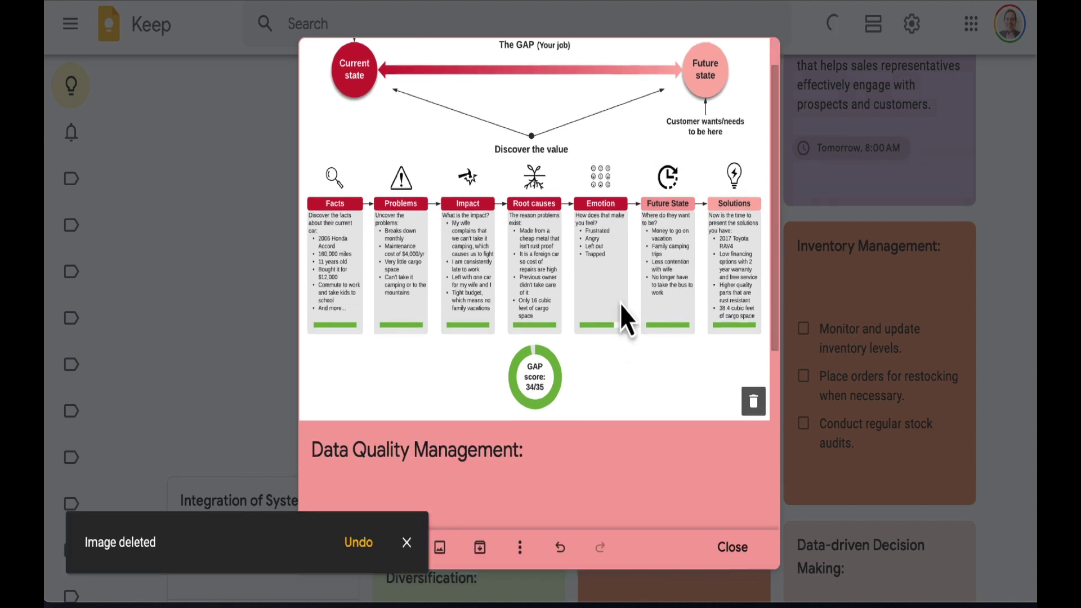
{"action": "scroll", "coordinate": [619, 302], "scroll_direction": "up", "scroll_amount": 3}
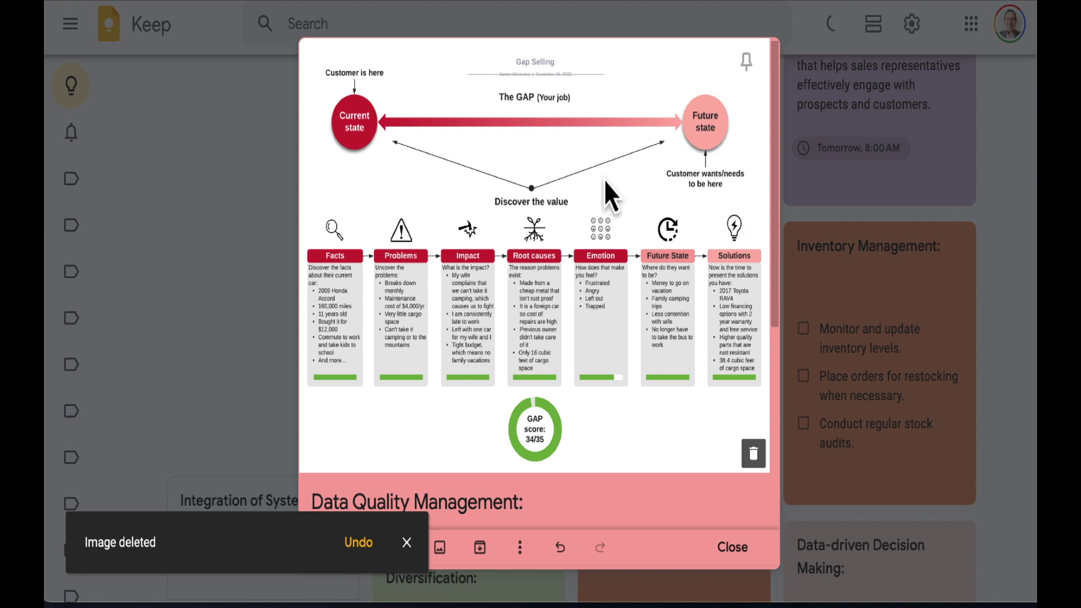
{"action": "scroll", "coordinate": [604, 180], "scroll_direction": "down", "scroll_amount": 5}
{"action": "scroll", "coordinate": [603, 180], "scroll_direction": "down", "scroll_amount": 1}
{"action": "scroll", "coordinate": [603, 175], "scroll_direction": "down", "scroll_amount": 1}
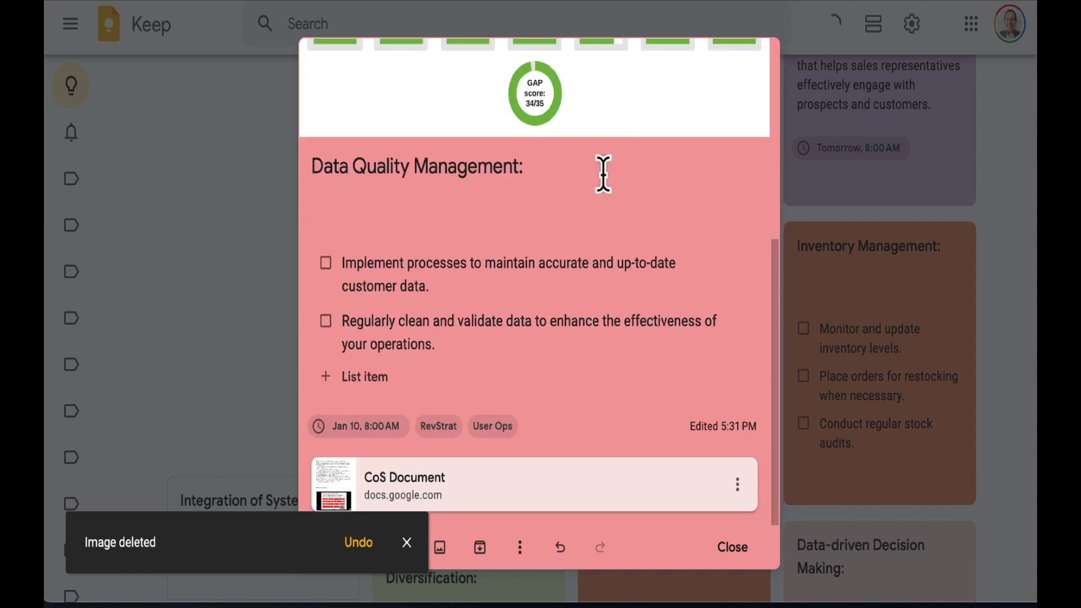
Dismiss the image-deleted notice and start a drawing from the note's options, leaving the canvas blank.
{"action": "left_click", "coordinate": [405, 541]}
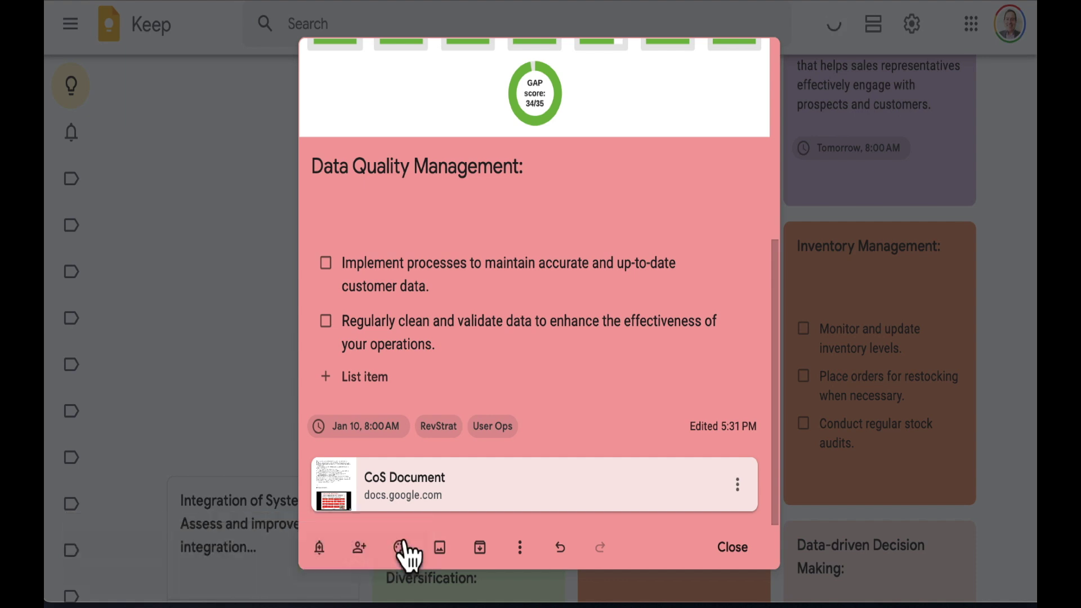
{"action": "left_click", "coordinate": [520, 547]}
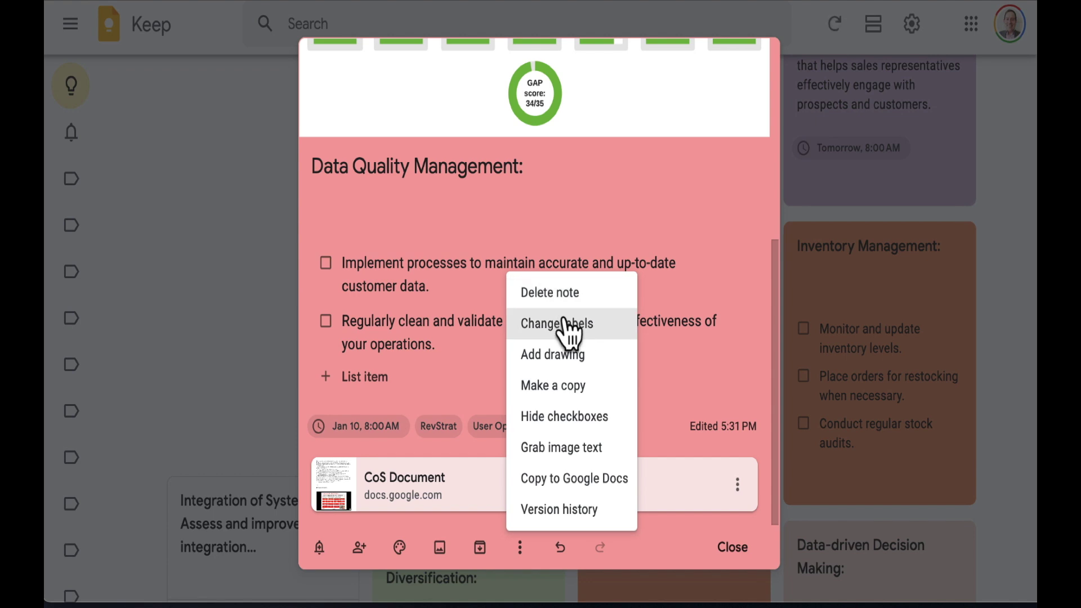
{"action": "left_click", "coordinate": [563, 366]}
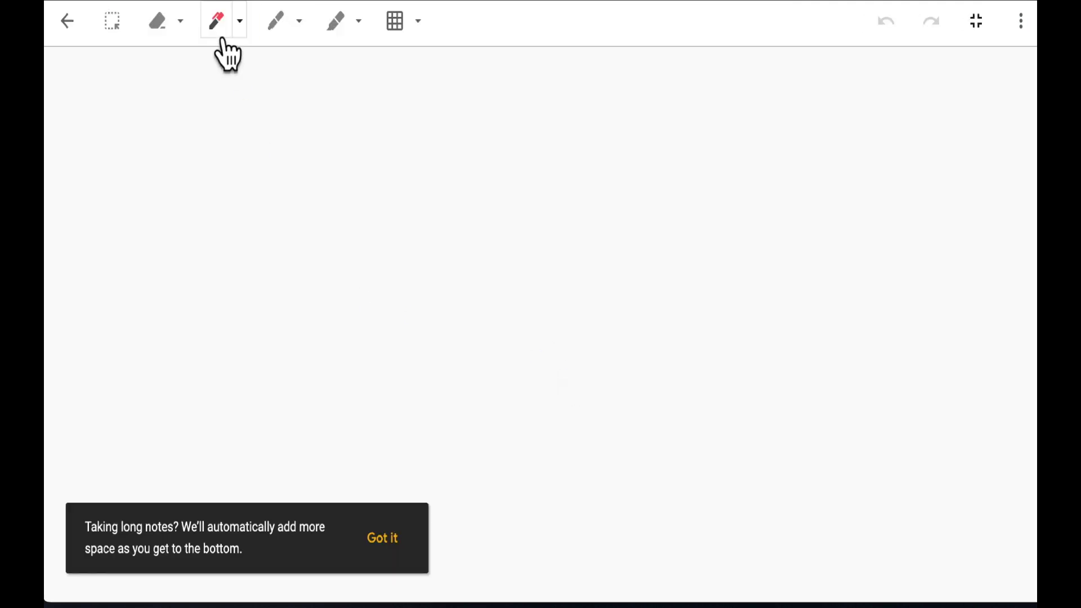
{"action": "left_click", "coordinate": [223, 38]}
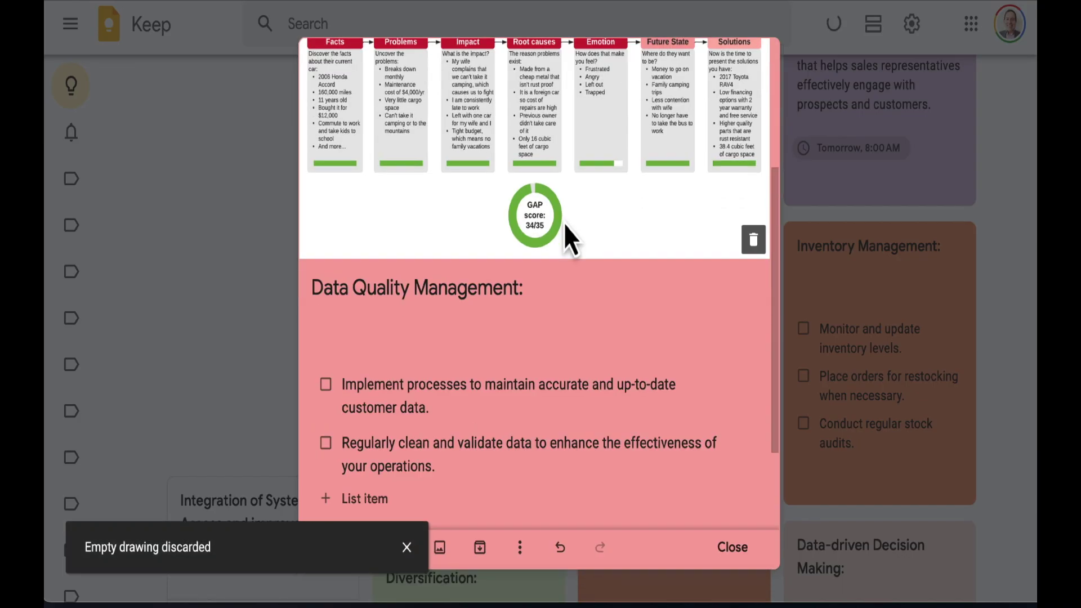
{"action": "scroll", "coordinate": [563, 223], "scroll_direction": "down", "scroll_amount": 2}
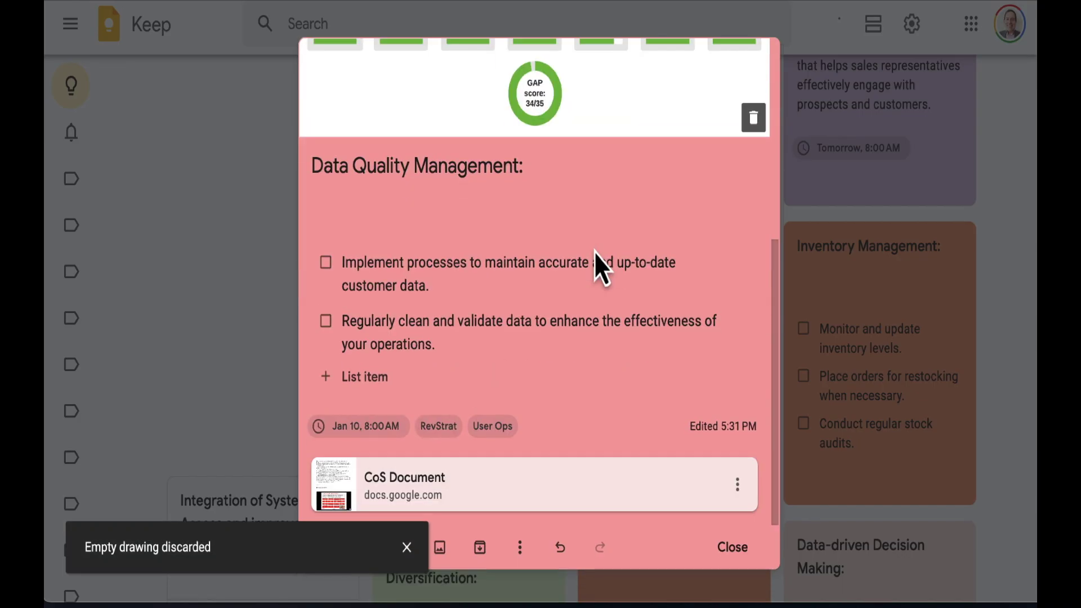
Tick the clean-and-validate item as completed and close the Data Quality Management note.
{"action": "left_click", "coordinate": [520, 549]}
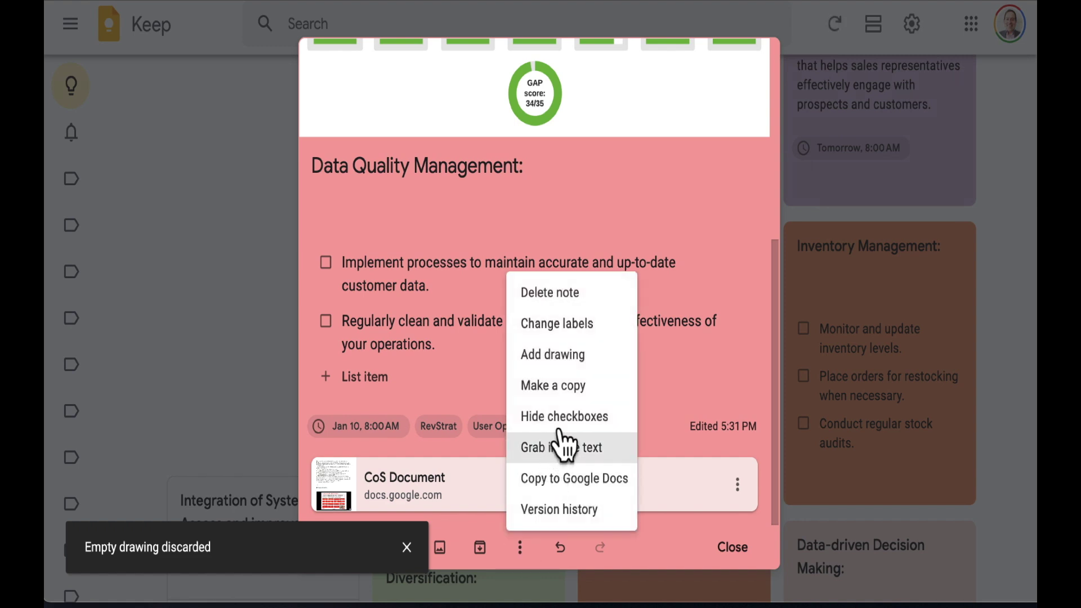
{"action": "left_click", "coordinate": [439, 415]}
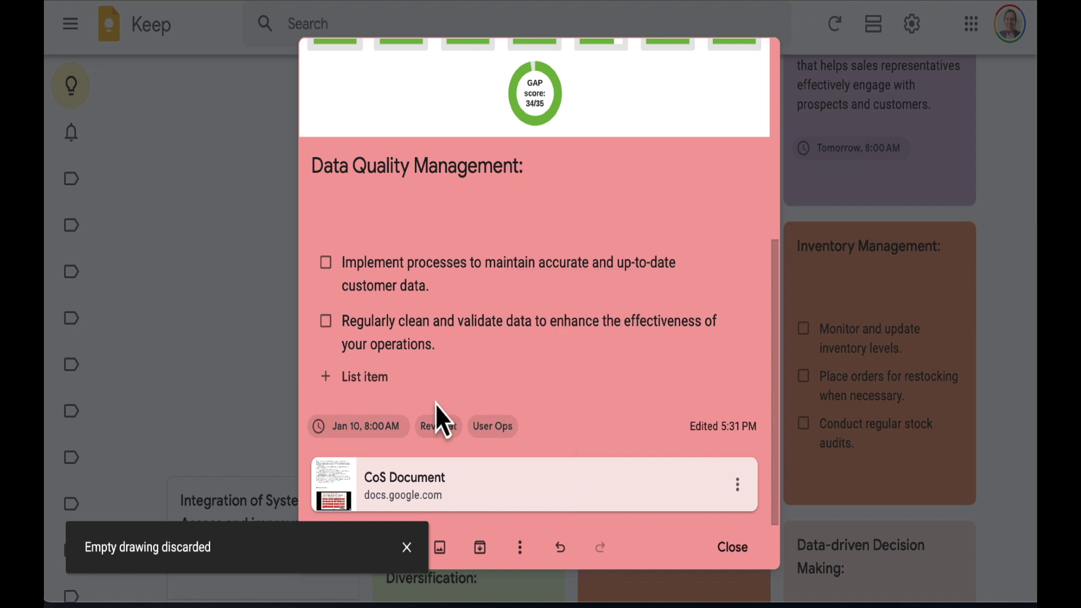
{"action": "left_click", "coordinate": [328, 325]}
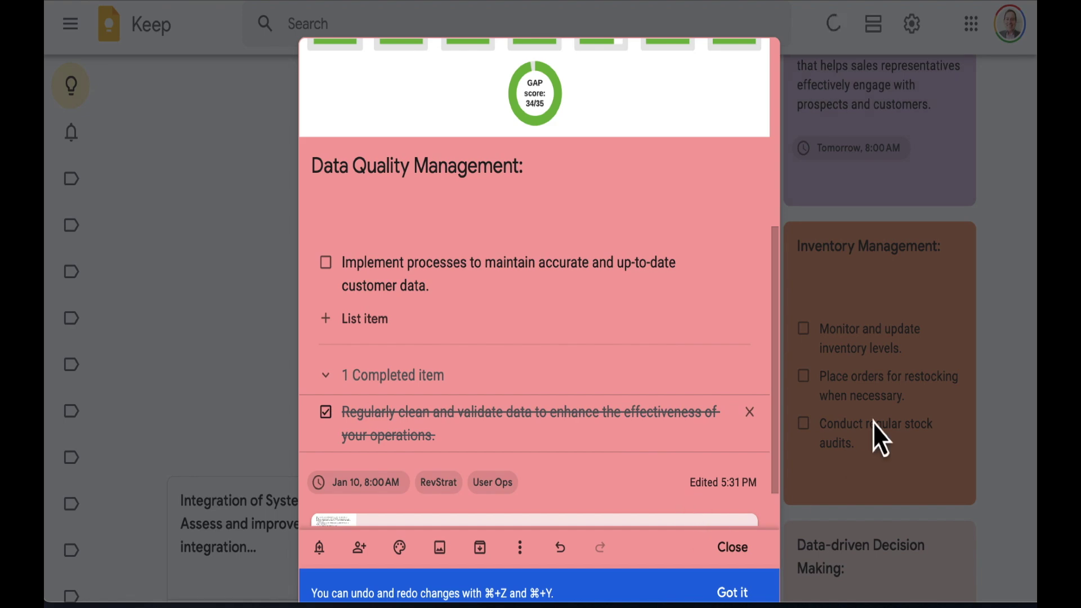
{"action": "left_click", "coordinate": [201, 359]}
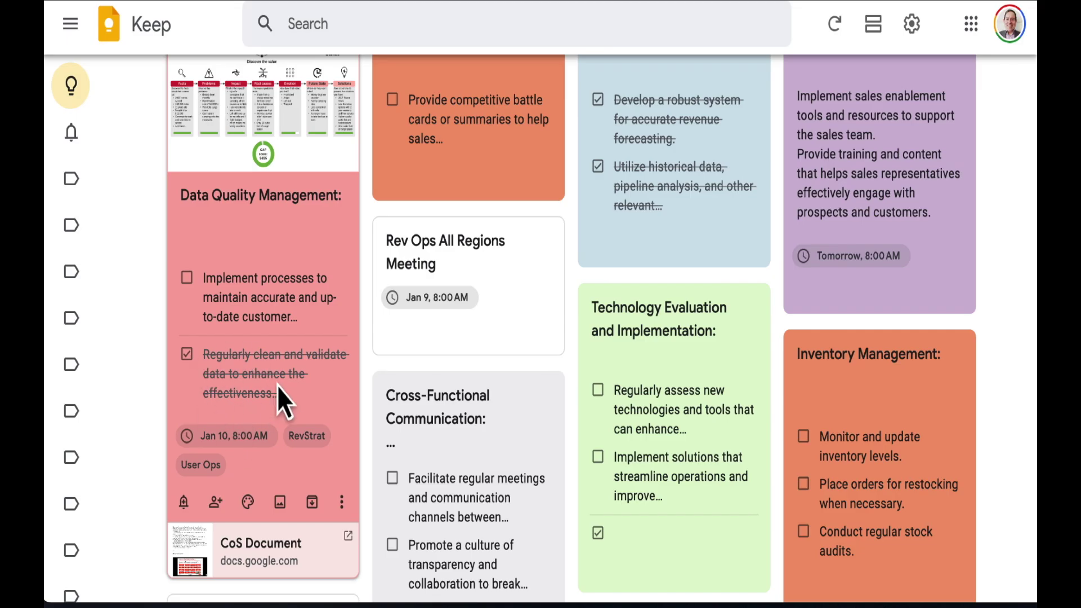
Open the Data Quality Management note and view its Gap Selling chart full screen, then return.
{"action": "left_click", "coordinate": [329, 381]}
{"action": "left_click", "coordinate": [518, 357]}
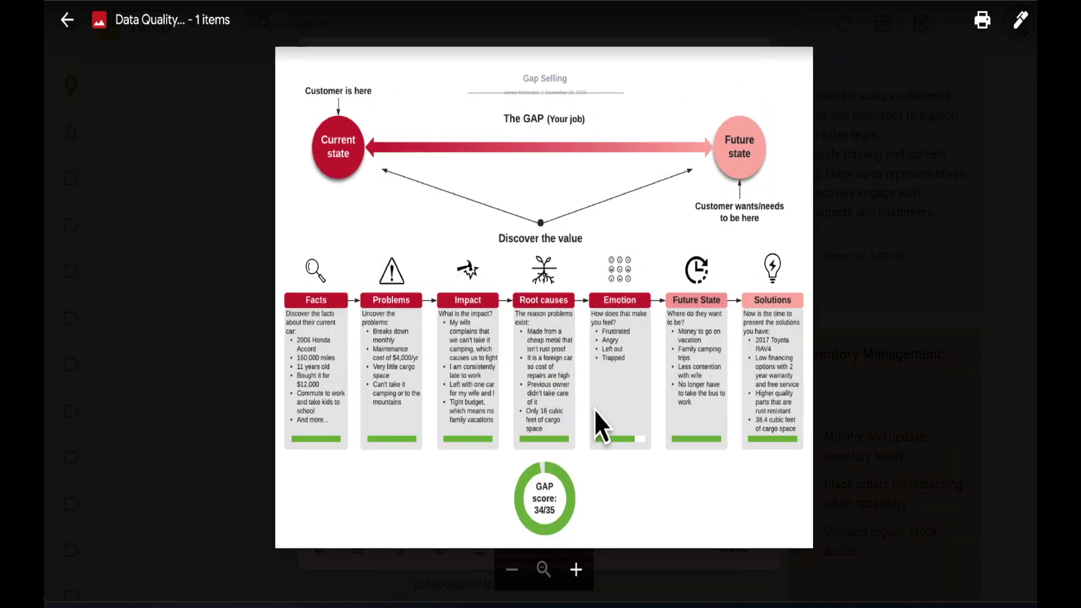
{"action": "left_click", "coordinate": [833, 226]}
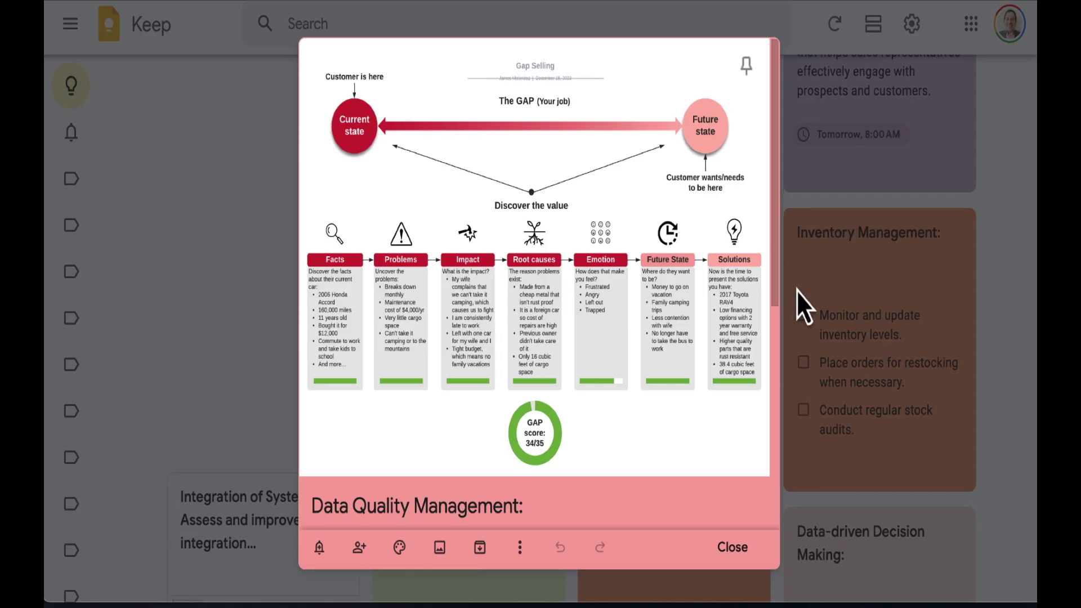
{"action": "scroll", "coordinate": [772, 321], "scroll_direction": "down", "scroll_amount": 5}
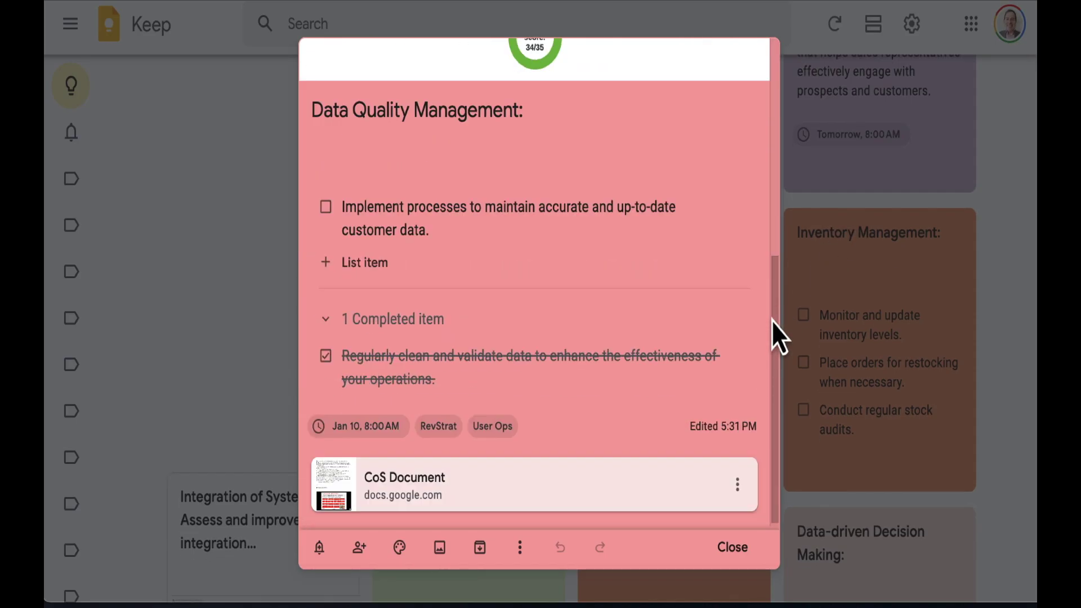
Hide the note's checkboxes, keep the checked item, and delete the blank first line.
{"action": "left_click", "coordinate": [529, 560]}
{"action": "left_click", "coordinate": [588, 424]}
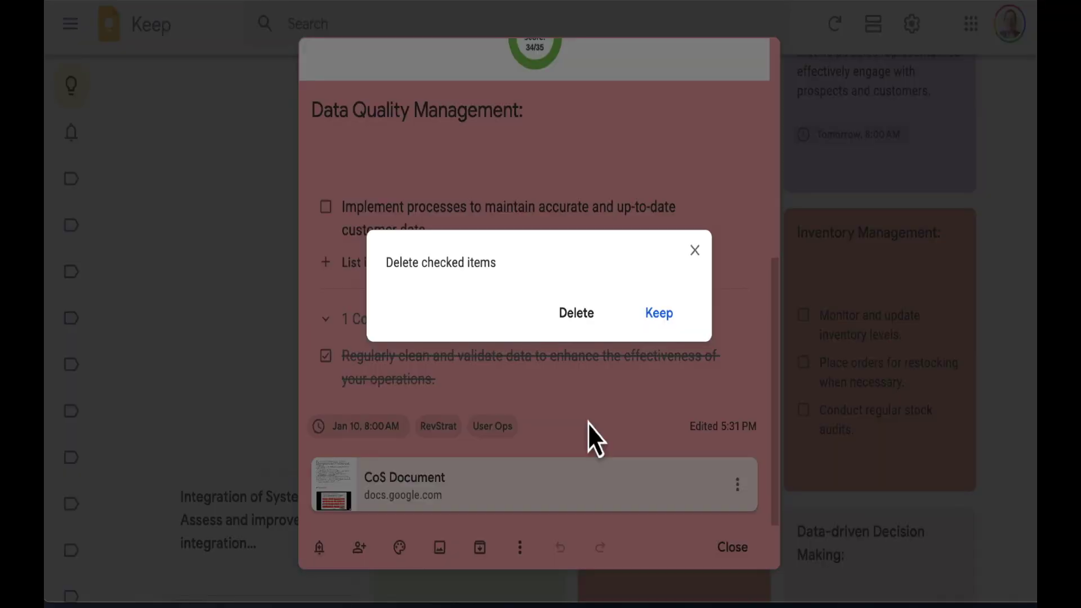
{"action": "left_click", "coordinate": [658, 314]}
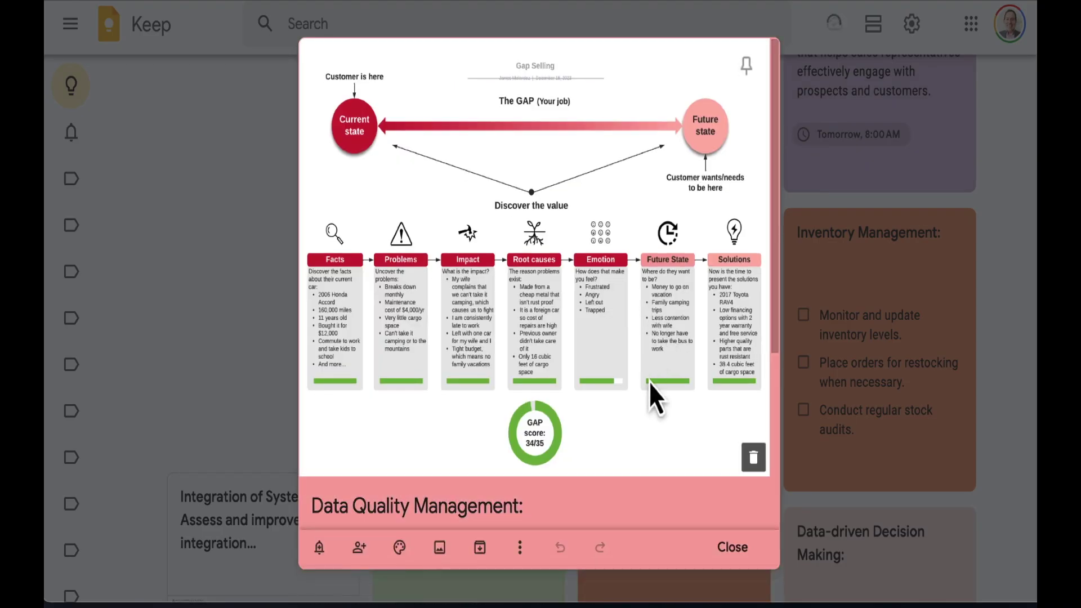
{"action": "scroll", "coordinate": [649, 388], "scroll_direction": "down", "scroll_amount": 5}
{"action": "key", "text": "Delete"}
{"action": "scroll", "coordinate": [713, 285], "scroll_direction": "up", "scroll_amount": 6}
{"action": "scroll", "coordinate": [712, 281], "scroll_direction": "down", "scroll_amount": 6}
Check the Data Quality Management note's version history, dismiss it, and close the note.
{"action": "left_click", "coordinate": [519, 547]}
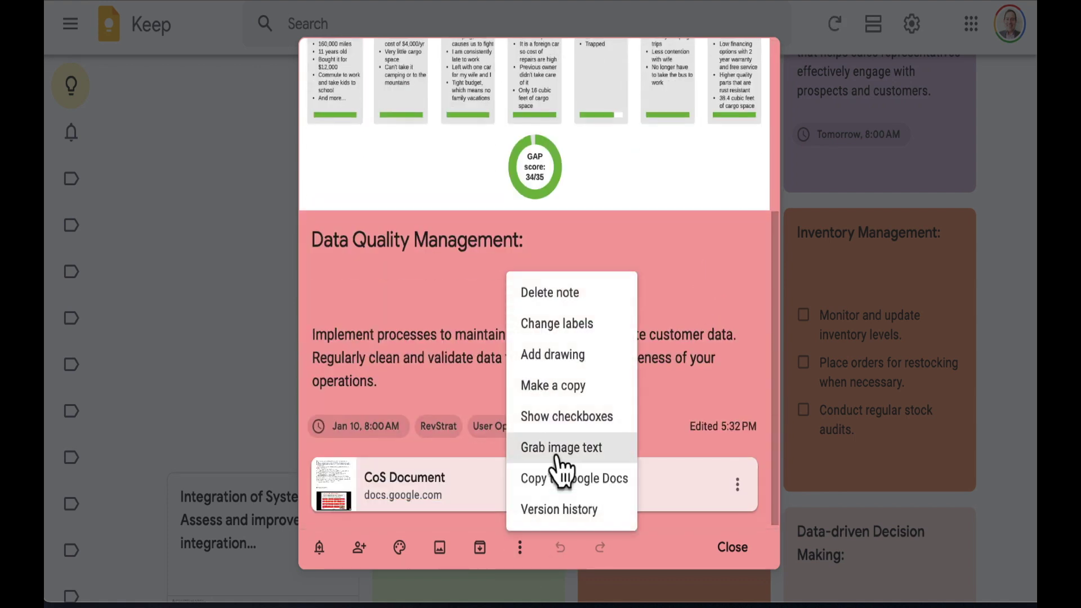
{"action": "left_click", "coordinate": [557, 509]}
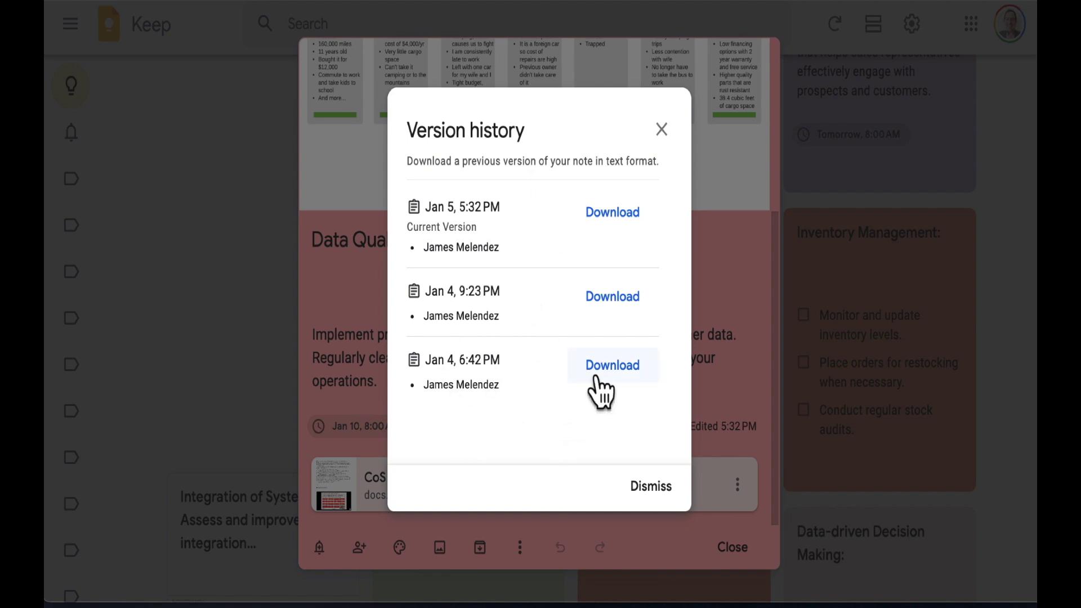
{"action": "left_click", "coordinate": [661, 130]}
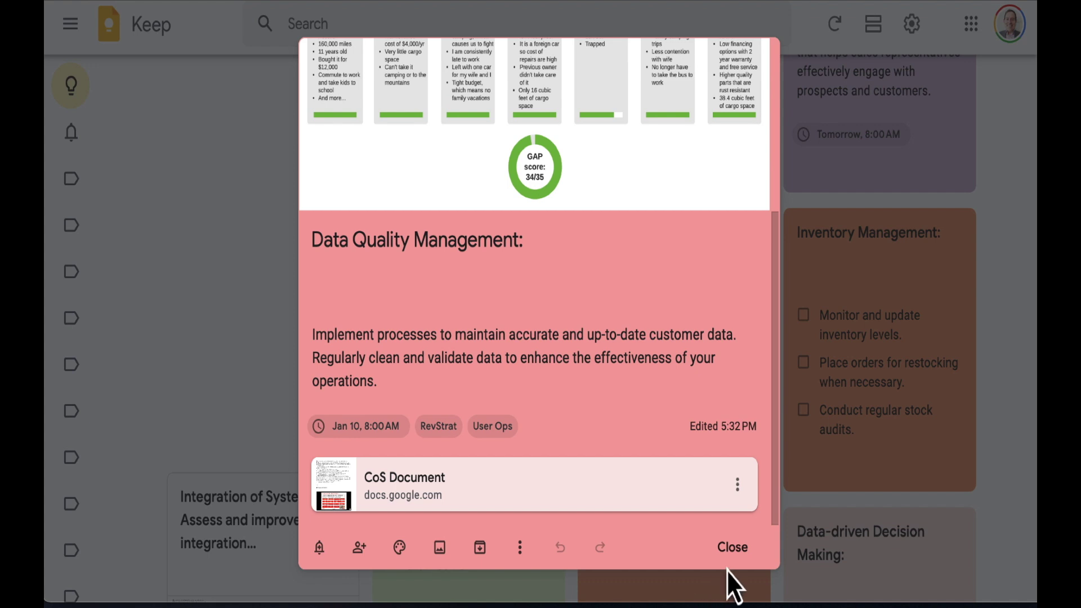
{"action": "left_click", "coordinate": [729, 550]}
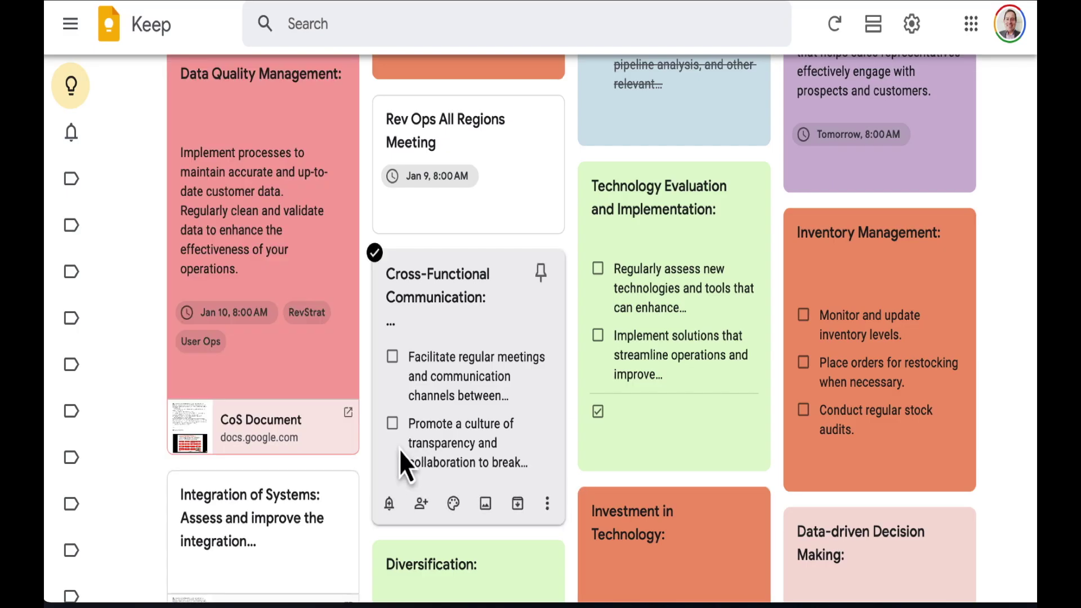
Drag Data Quality Management to column 4, Competitive Intelligence to column 2, Sales Enablement under Revenue Forecasting.
{"action": "scroll", "coordinate": [342, 423], "scroll_direction": "up", "scroll_amount": 5}
{"action": "scroll", "coordinate": [339, 419], "scroll_direction": "down", "scroll_amount": 6}
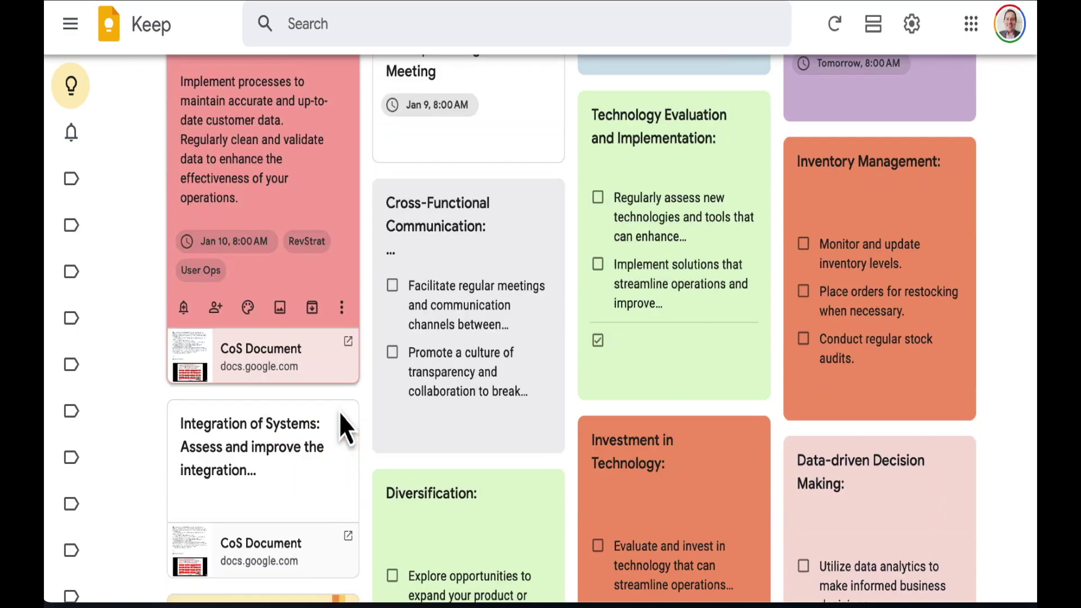
{"action": "scroll", "coordinate": [369, 273], "scroll_direction": "up", "scroll_amount": 6}
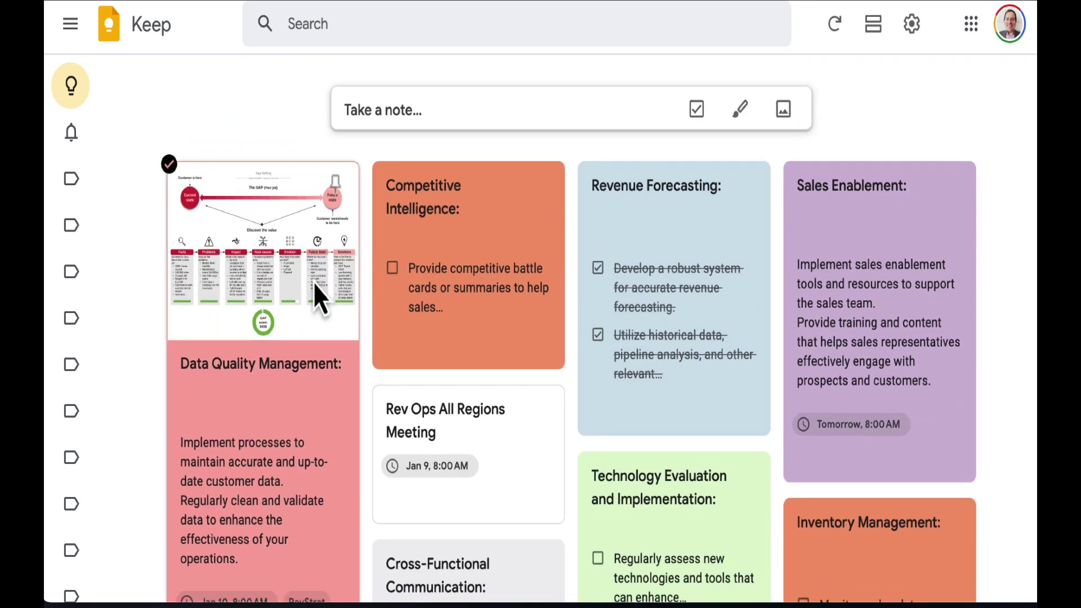
{"action": "left_click_drag", "start_coordinate": [302, 390], "coordinate": [711, 378]}
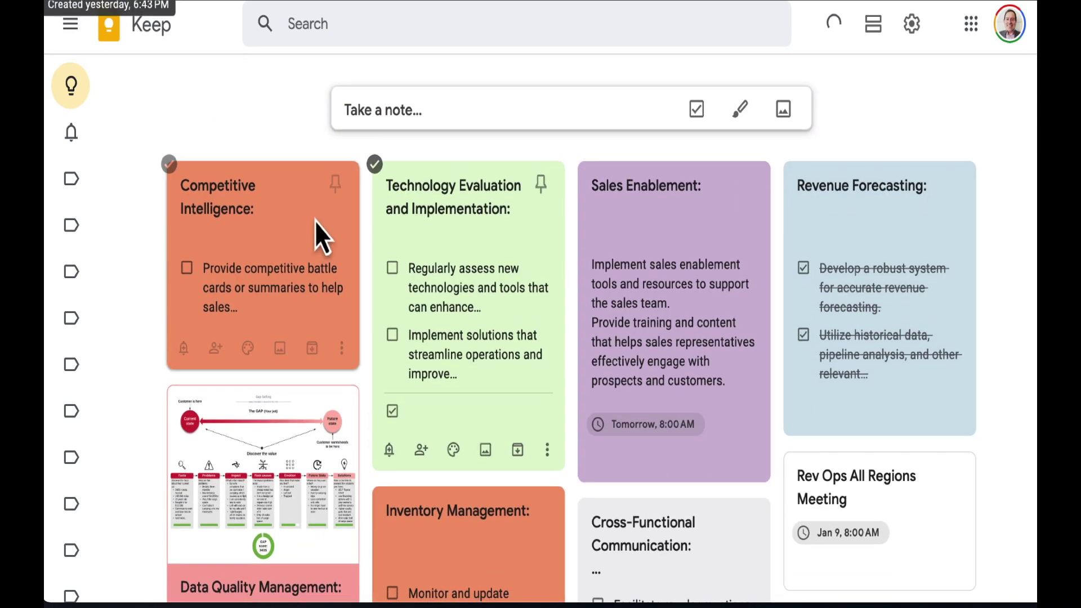
{"action": "left_click_drag", "start_coordinate": [315, 225], "coordinate": [549, 220]}
{"action": "left_click_drag", "start_coordinate": [640, 271], "coordinate": [720, 506]}
{"action": "scroll", "coordinate": [697, 303], "scroll_direction": "down", "scroll_amount": 2}
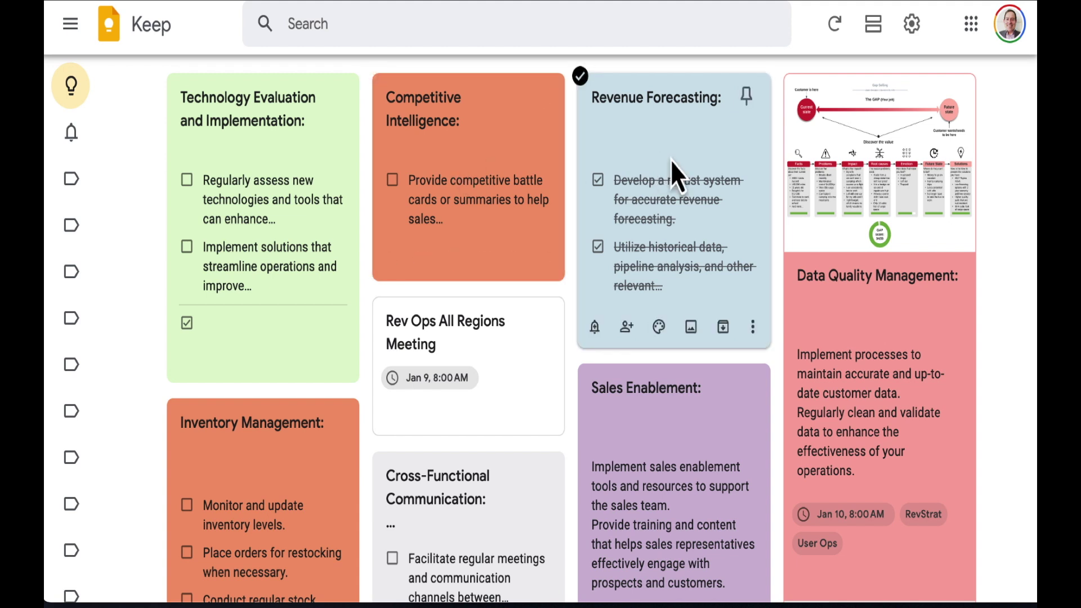
{"action": "scroll", "coordinate": [670, 160], "scroll_direction": "up", "scroll_amount": 2}
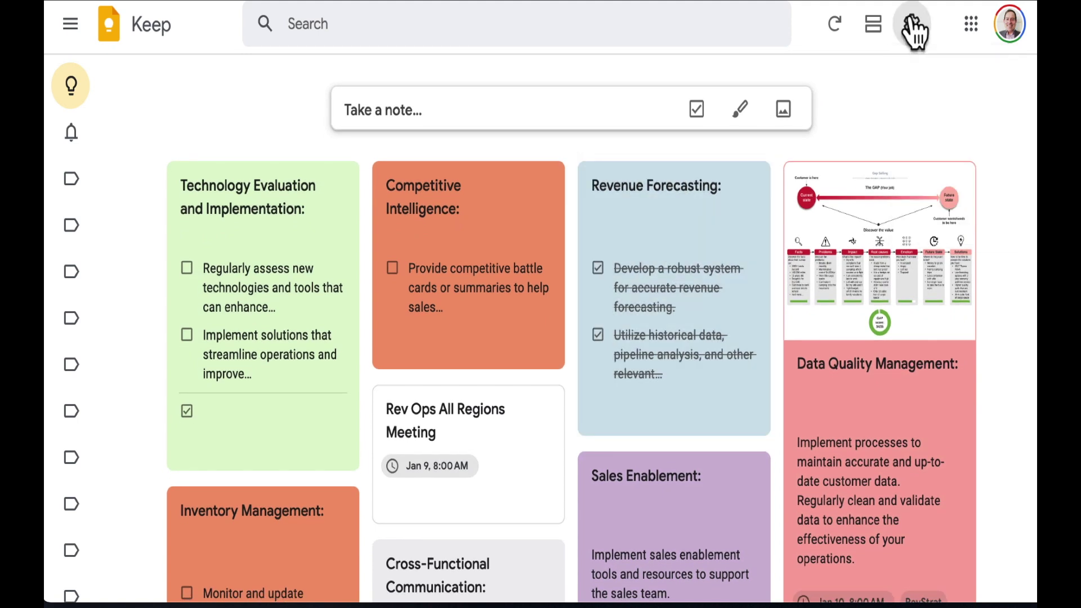
Review the Settings dialog from the gear menu, cancel without changes, and reopen the gear menu.
{"action": "left_click", "coordinate": [911, 23]}
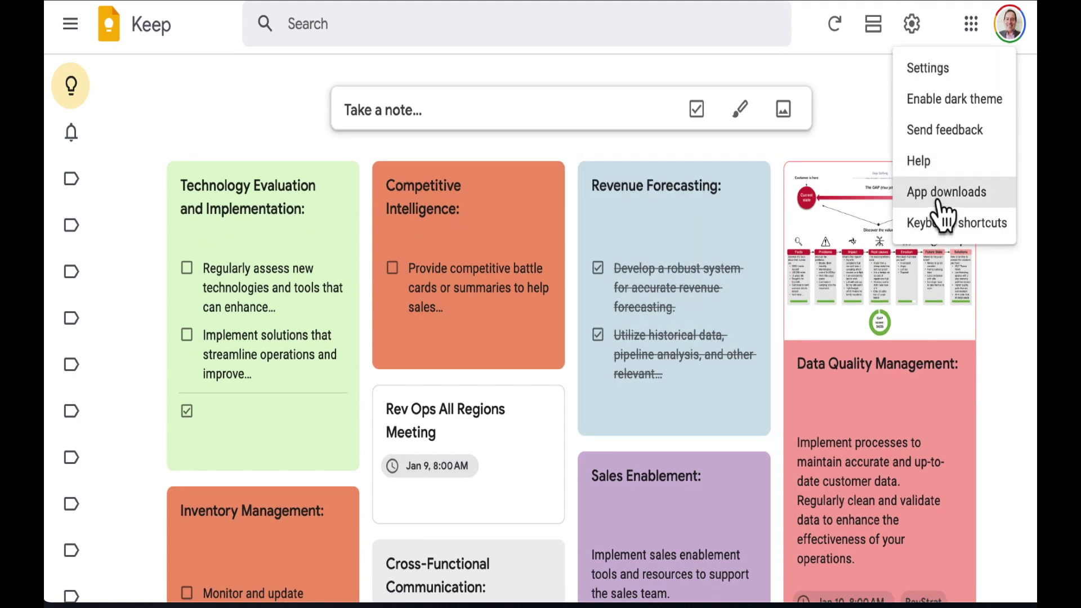
{"action": "left_click", "coordinate": [950, 80]}
{"action": "scroll", "coordinate": [507, 212], "scroll_direction": "down", "scroll_amount": 3}
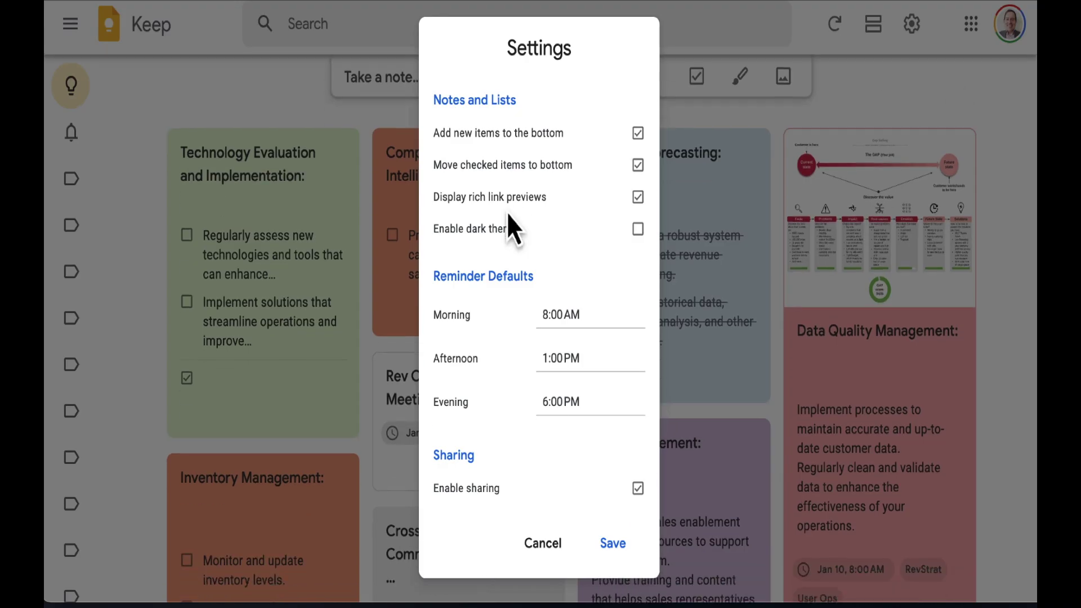
{"action": "scroll", "coordinate": [508, 214], "scroll_direction": "up", "scroll_amount": 3}
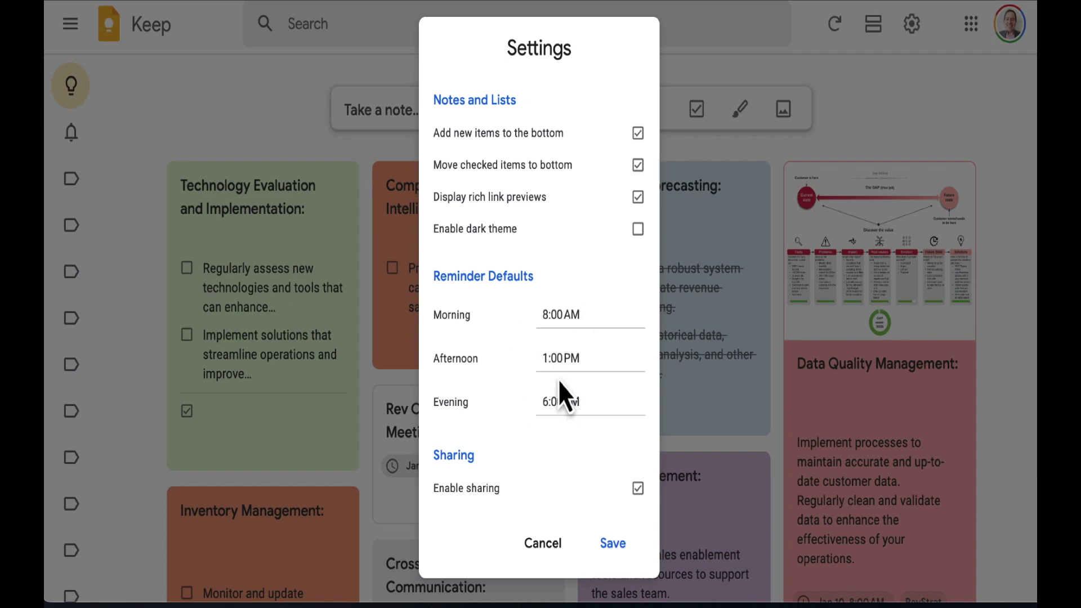
{"action": "left_click", "coordinate": [543, 546]}
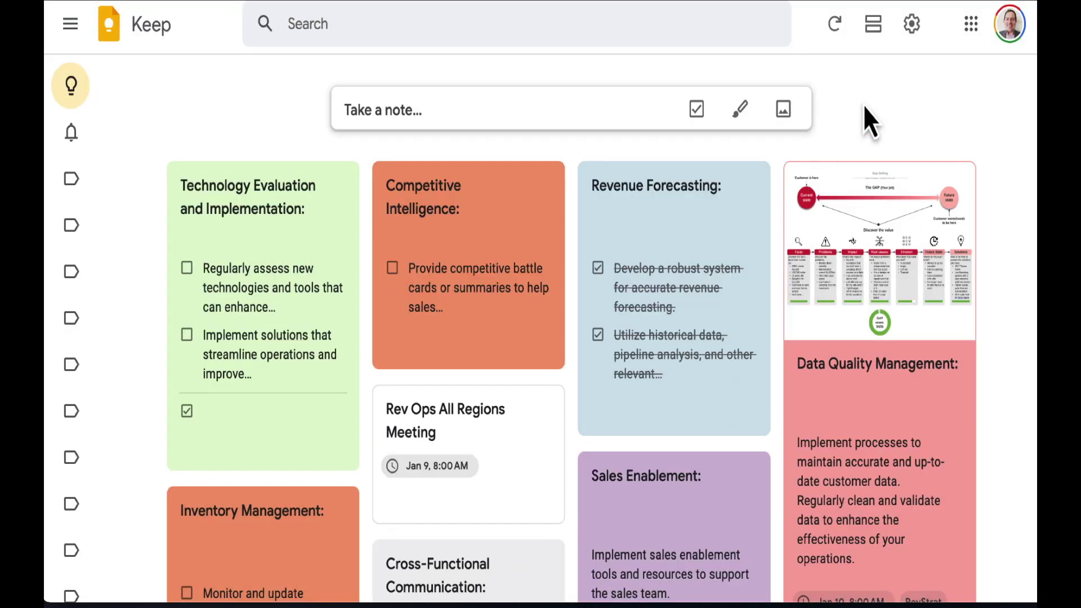
{"action": "left_click", "coordinate": [911, 25]}
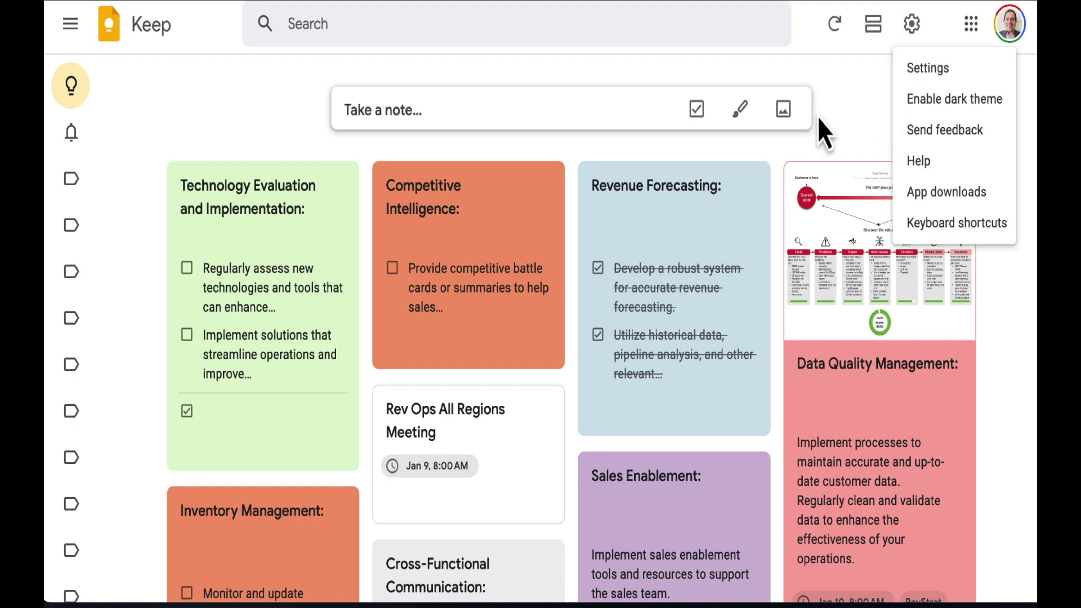
Search notes for 'analysis' to see Competitive Analysis and Market Analysis, then clear the query.
{"action": "key", "text": "slash"}
{"action": "type", "text": "a"}
{"action": "key", "text": "BackSpace"}
{"action": "type", "text": "analysis"}
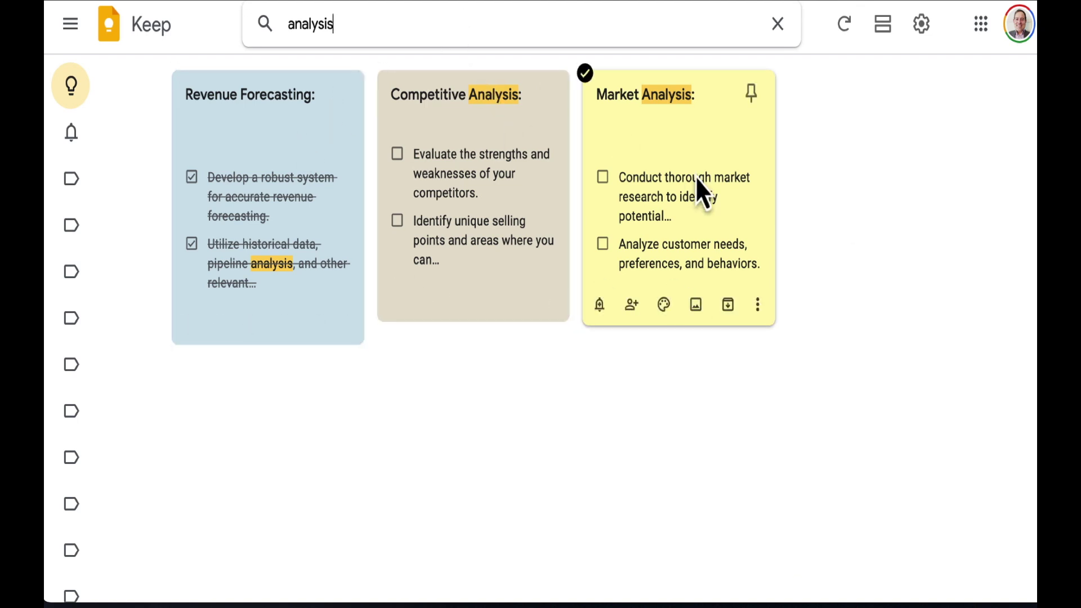
{"action": "key", "text": "BackSpace"}
{"action": "key", "text": "BackSpace"}
{"action": "key", "text": "BackSpace"}
{"action": "key", "text": "BackSpace"}
{"action": "key", "text": "BackSpace"}
{"action": "key", "text": "BackSpace"}
{"action": "key", "text": "BackSpace"}
{"action": "key", "text": "BackSpace"}
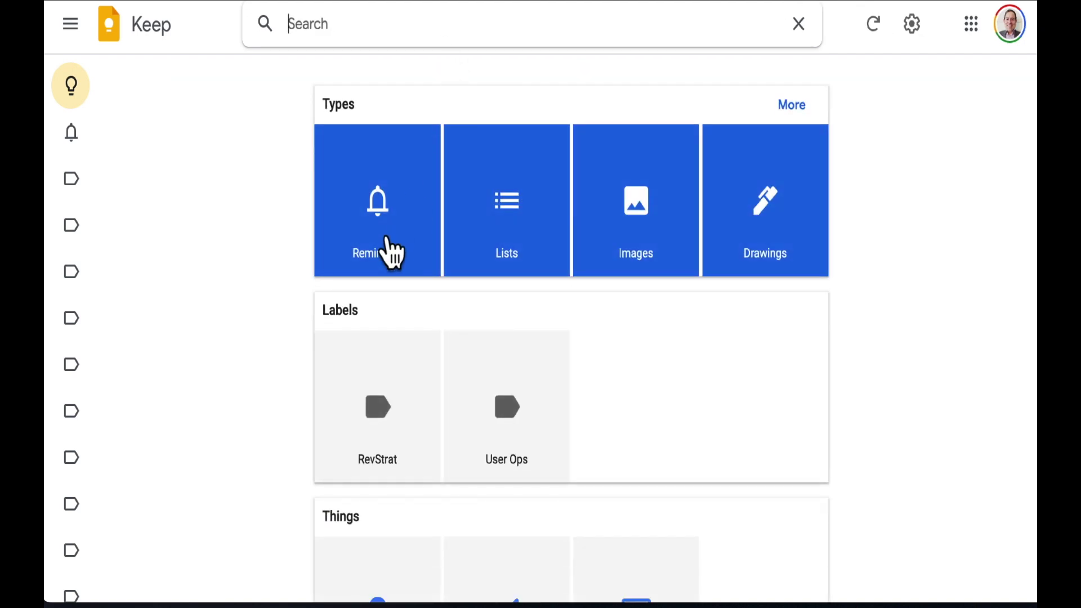
Filter to Reminders notes, clear the filter, and exit search back to all notes.
{"action": "left_click", "coordinate": [386, 248]}
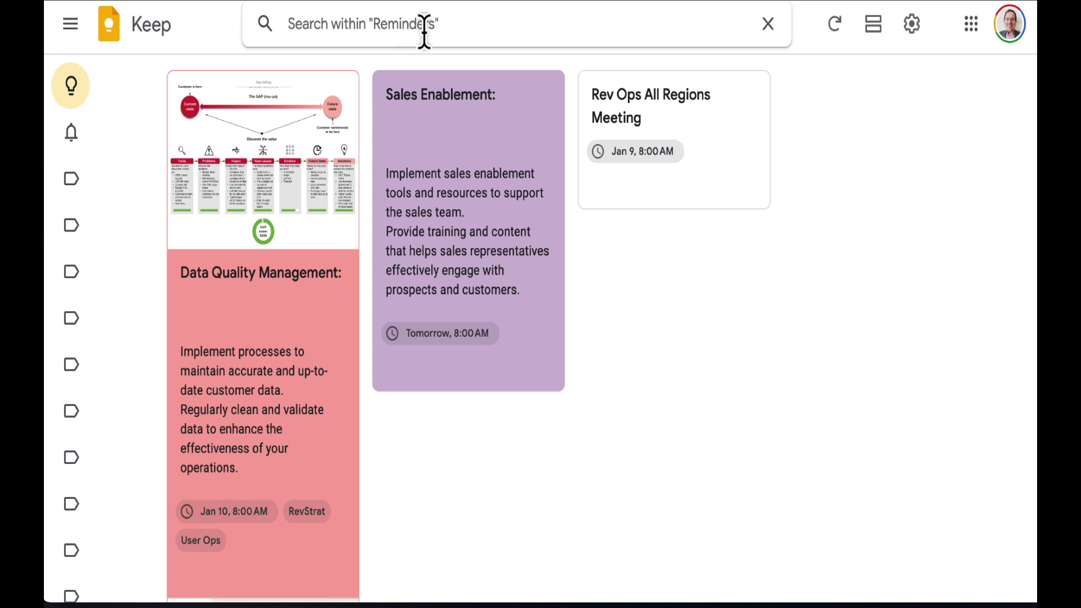
{"action": "left_click", "coordinate": [767, 25]}
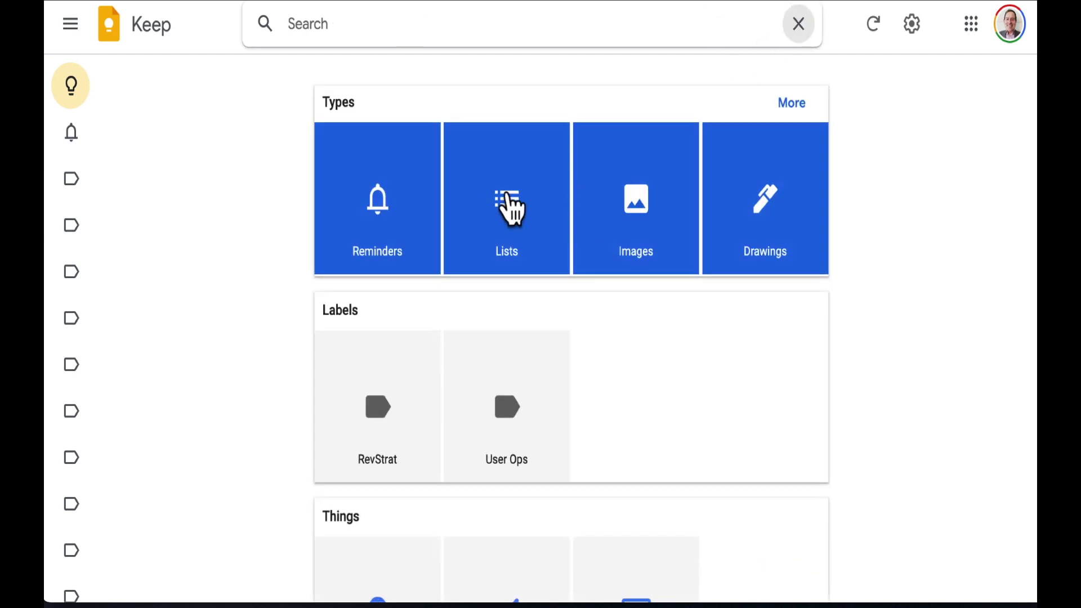
{"action": "scroll", "coordinate": [619, 248], "scroll_direction": "down", "scroll_amount": 4}
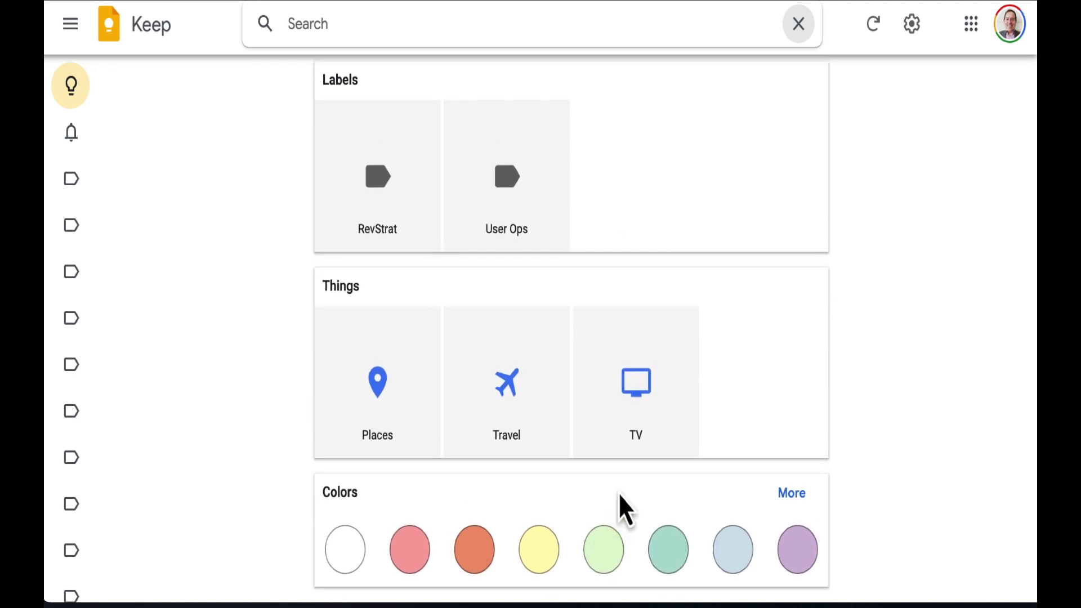
{"action": "scroll", "coordinate": [619, 495], "scroll_direction": "up", "scroll_amount": 4}
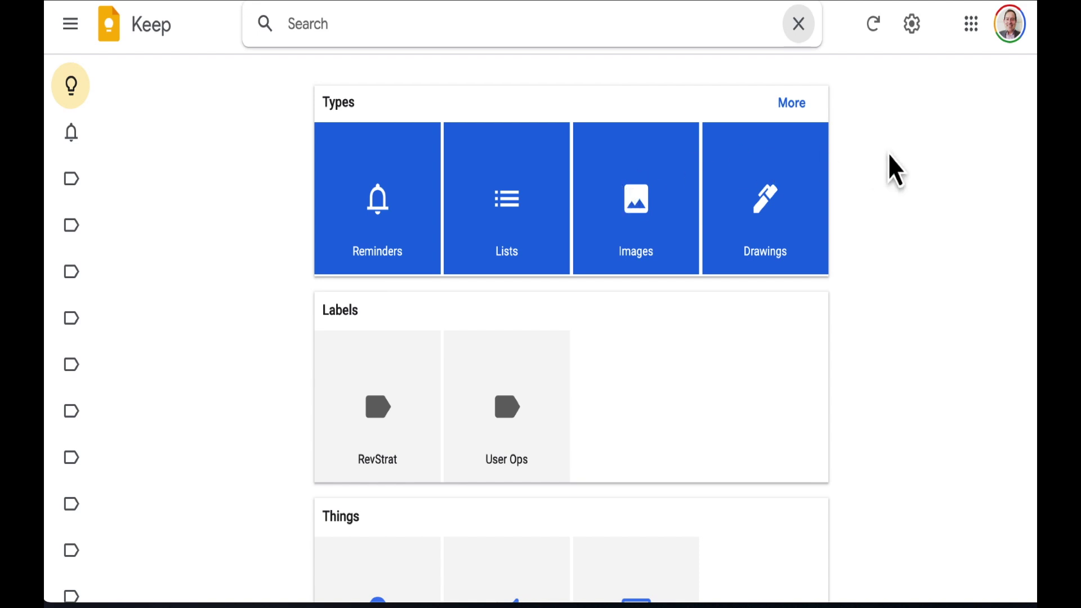
{"action": "key", "text": "Escape"}
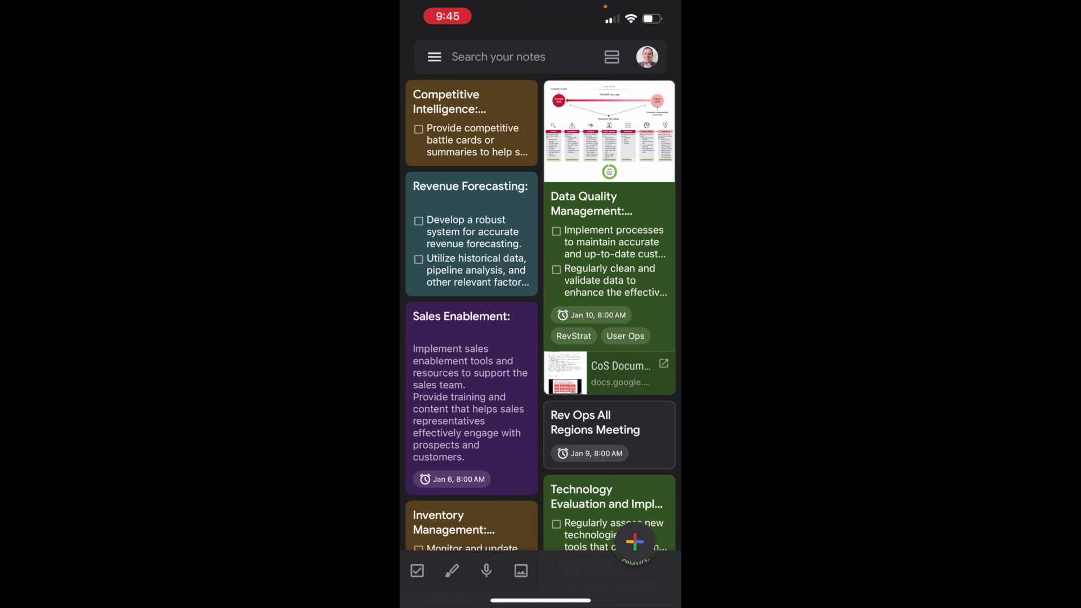
{"action": "scroll", "coordinate": [540, 298], "scroll_direction": "up", "scroll_amount": 1}
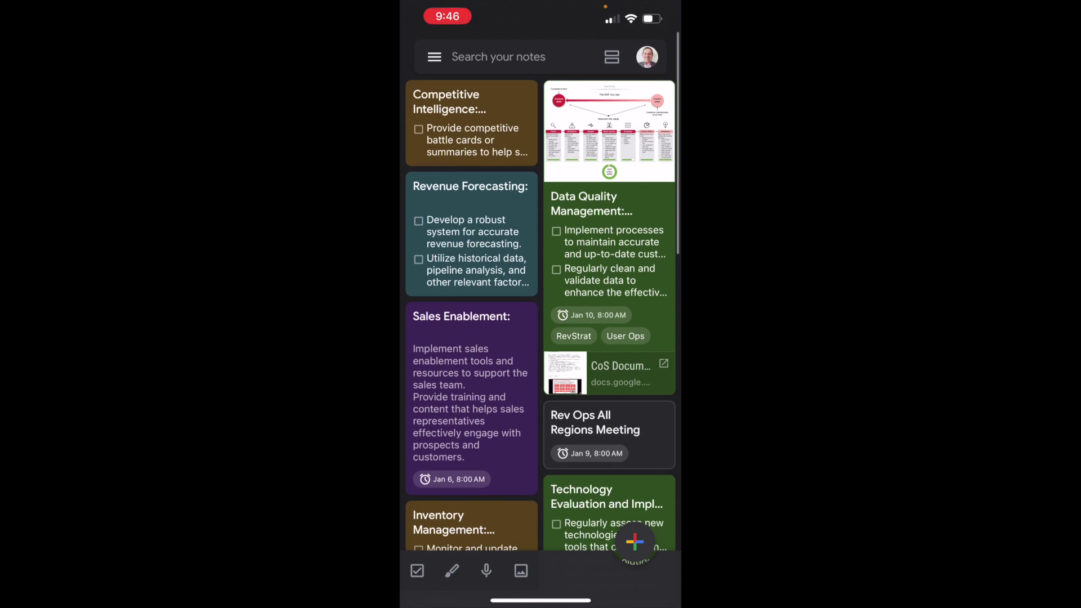
{"action": "left_click", "coordinate": [471, 123]}
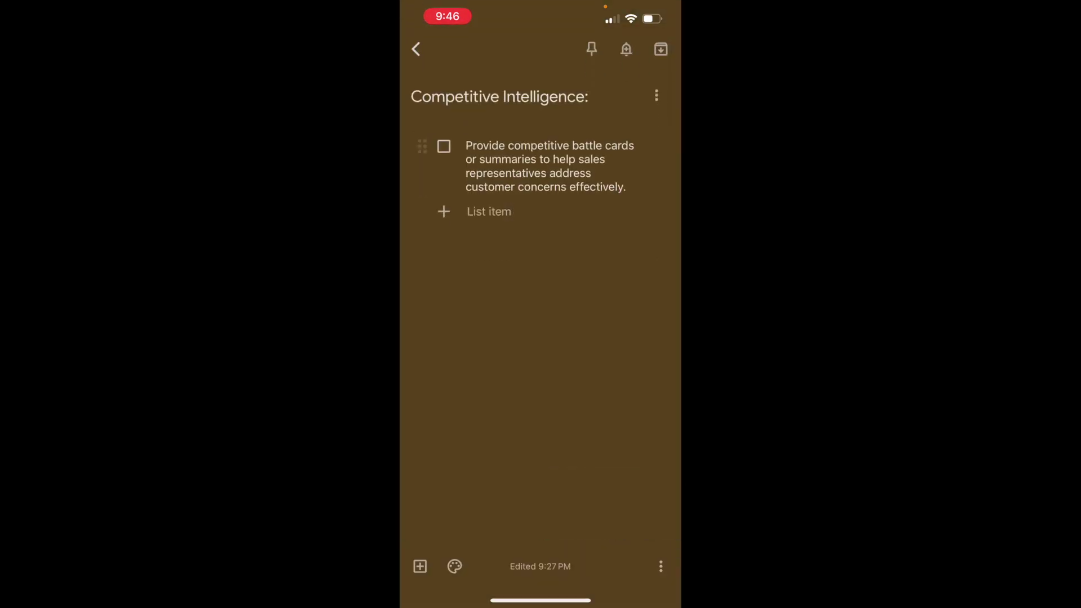
{"action": "left_click", "coordinate": [415, 48]}
{"action": "scroll", "coordinate": [540, 304], "scroll_direction": "down", "scroll_amount": 10}
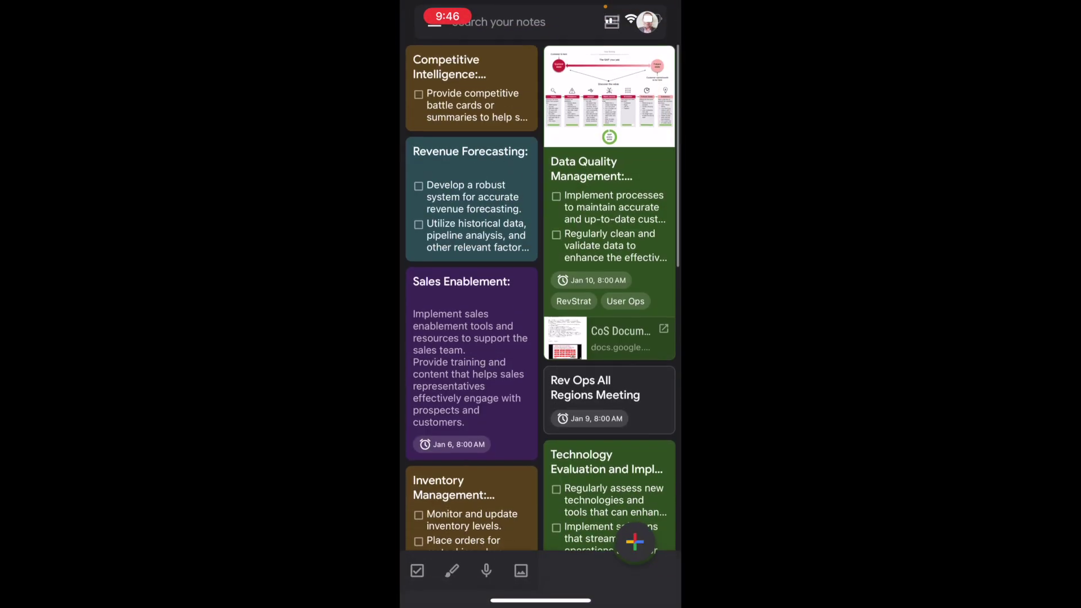
{"action": "scroll", "coordinate": [540, 304], "scroll_direction": "up", "scroll_amount": 10}
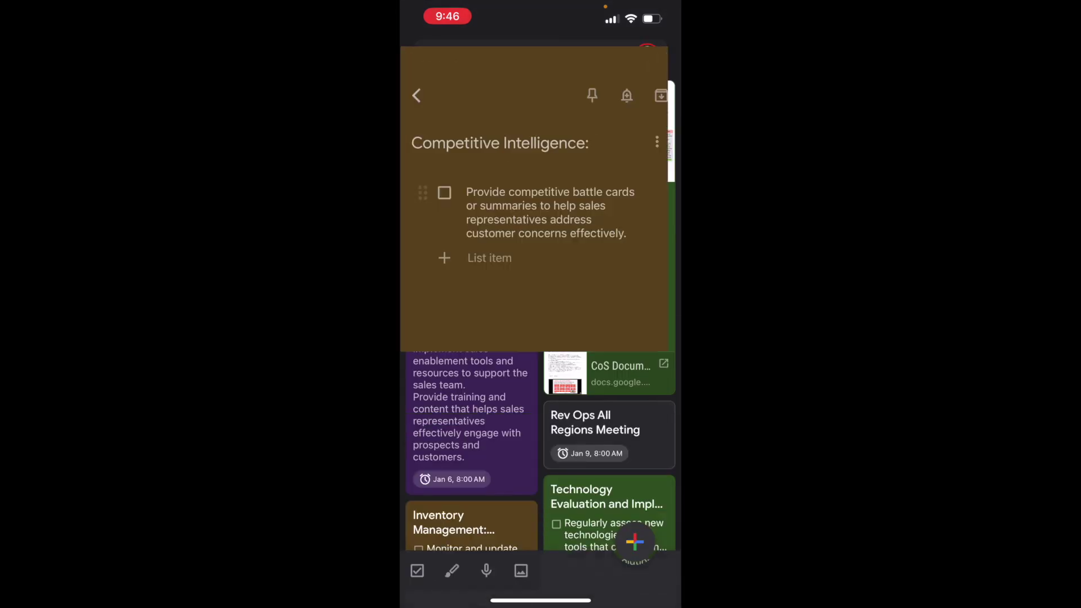
{"action": "left_click", "coordinate": [659, 565]}
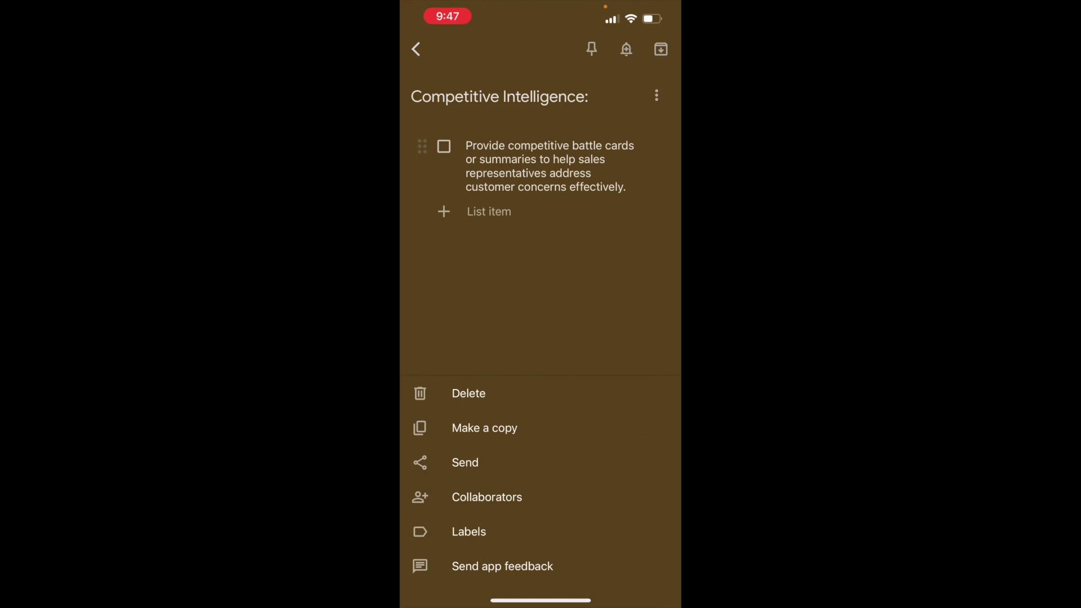
{"action": "left_click", "coordinate": [540, 281]}
{"action": "left_click", "coordinate": [416, 49]}
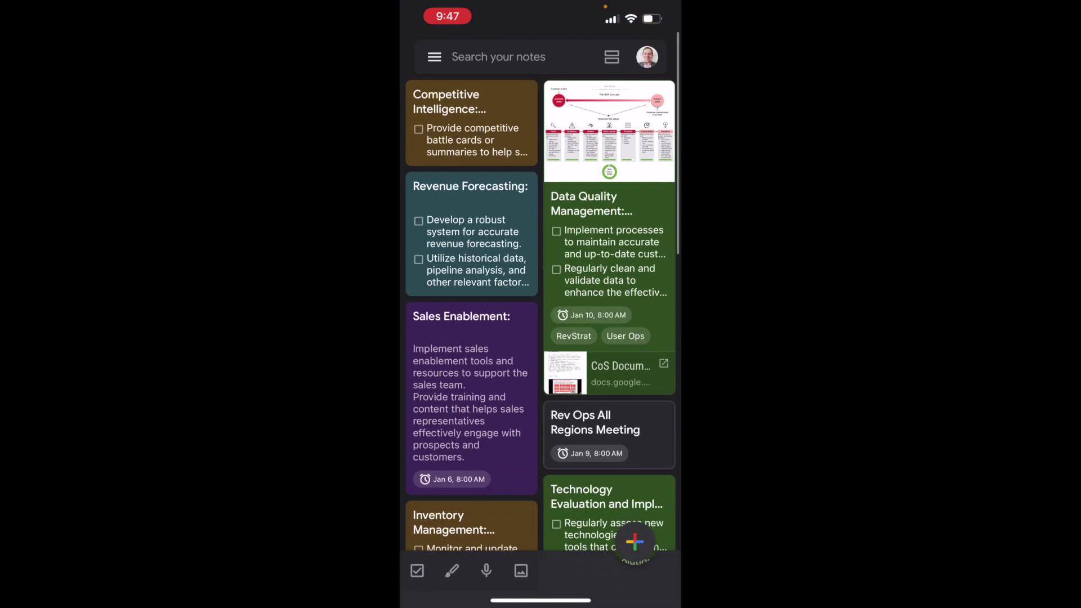
Open the Sales Enablement note in the iOS app and go back to the grid.
{"action": "scroll", "coordinate": [540, 304], "scroll_direction": "down", "scroll_amount": 15}
{"action": "scroll", "coordinate": [540, 304], "scroll_direction": "up", "scroll_amount": 15}
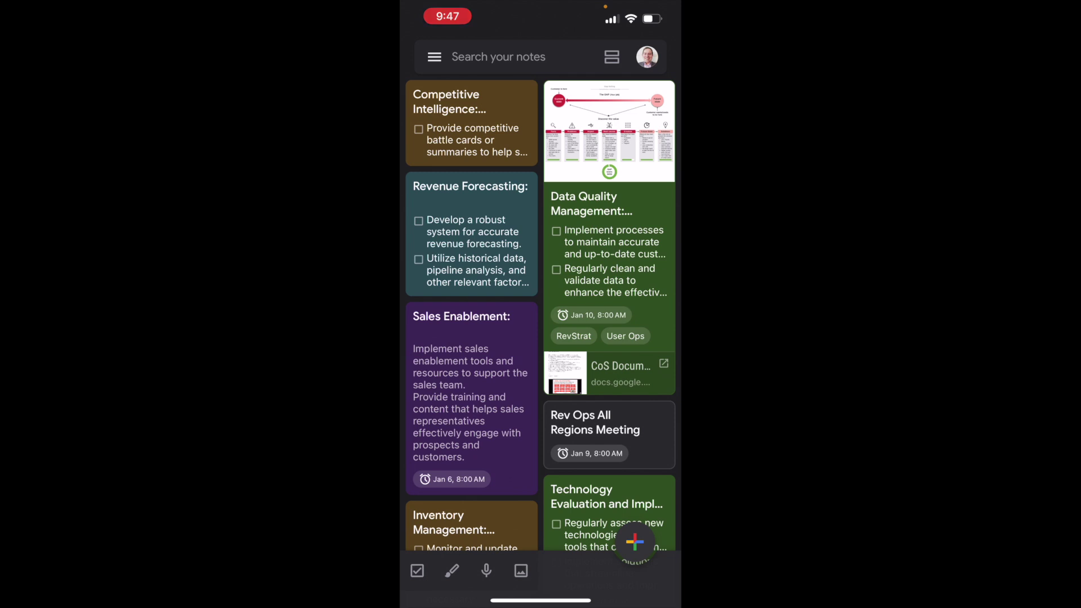
{"action": "left_click", "coordinate": [471, 394]}
{"action": "left_click", "coordinate": [415, 49]}
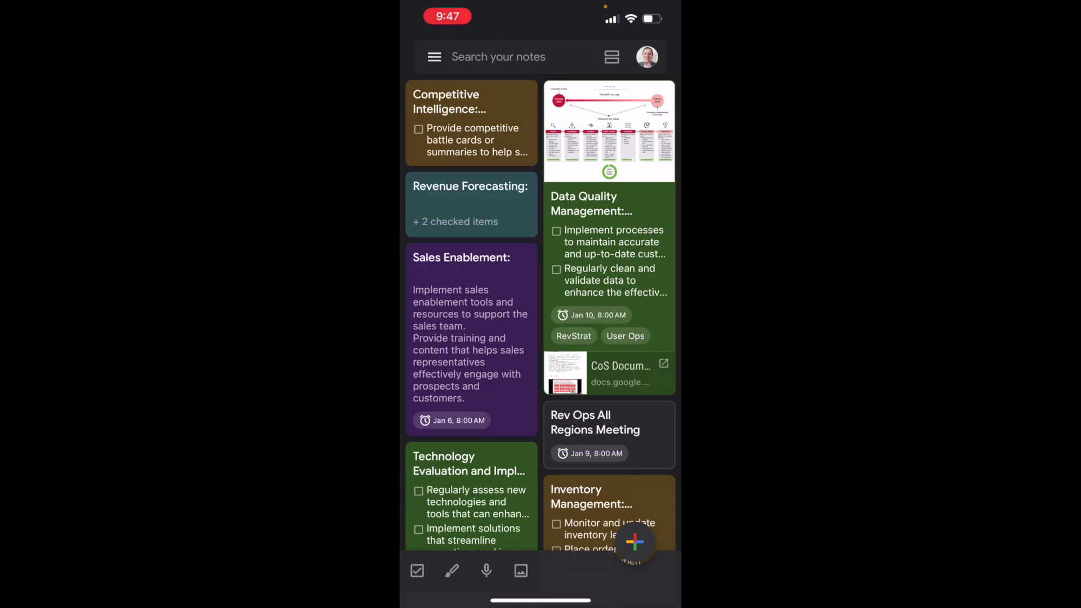
Refresh the iOS grid so Revenue Forecasting shows '+ 2 checked items', then scroll through the notes.
{"action": "scroll", "coordinate": [540, 292], "scroll_direction": "down", "scroll_amount": 1}
{"action": "scroll", "coordinate": [540, 293], "scroll_direction": "up", "scroll_amount": 1}
{"action": "scroll", "coordinate": [540, 315], "scroll_direction": "down", "scroll_amount": 8}
{"action": "scroll", "coordinate": [540, 315], "scroll_direction": "up", "scroll_amount": 8}
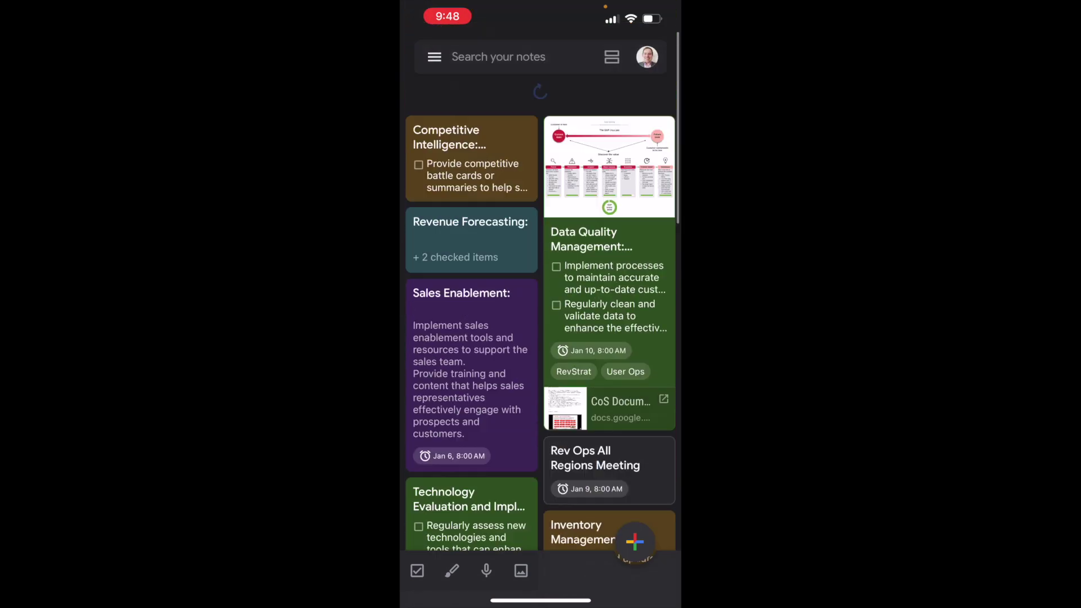
{"action": "scroll", "coordinate": [541, 315], "scroll_direction": "down", "scroll_amount": 8}
{"action": "scroll", "coordinate": [540, 315], "scroll_direction": "down", "scroll_amount": 5}
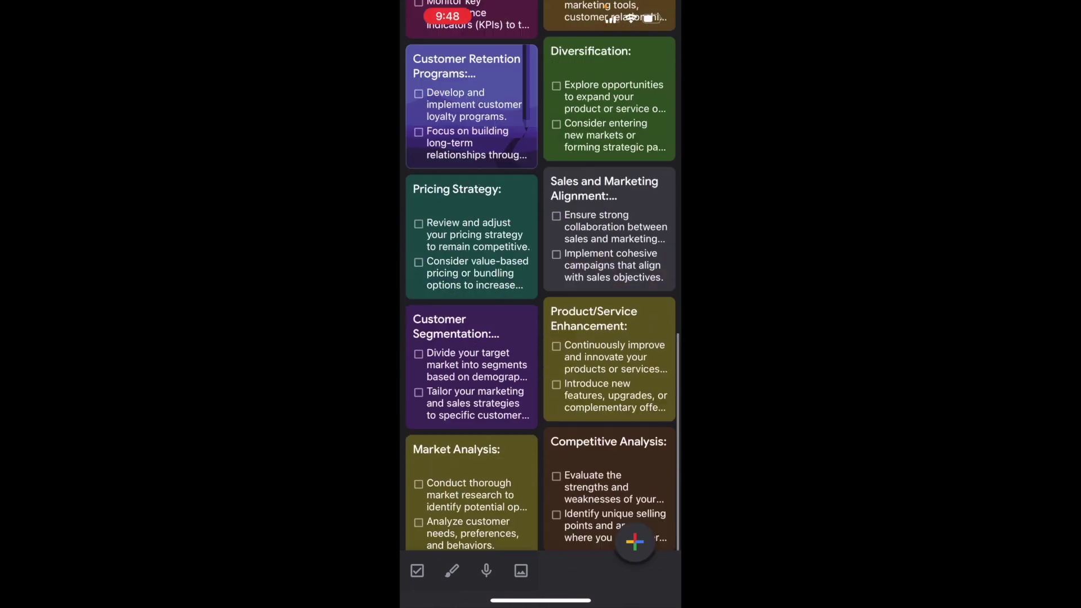
{"action": "scroll", "coordinate": [540, 315], "scroll_direction": "up", "scroll_amount": 10}
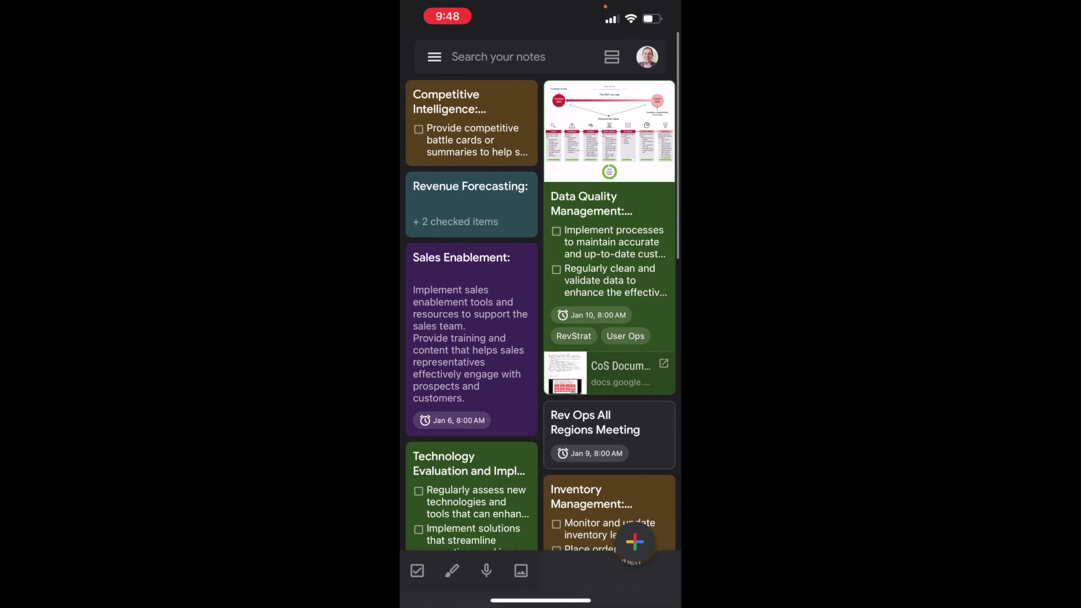